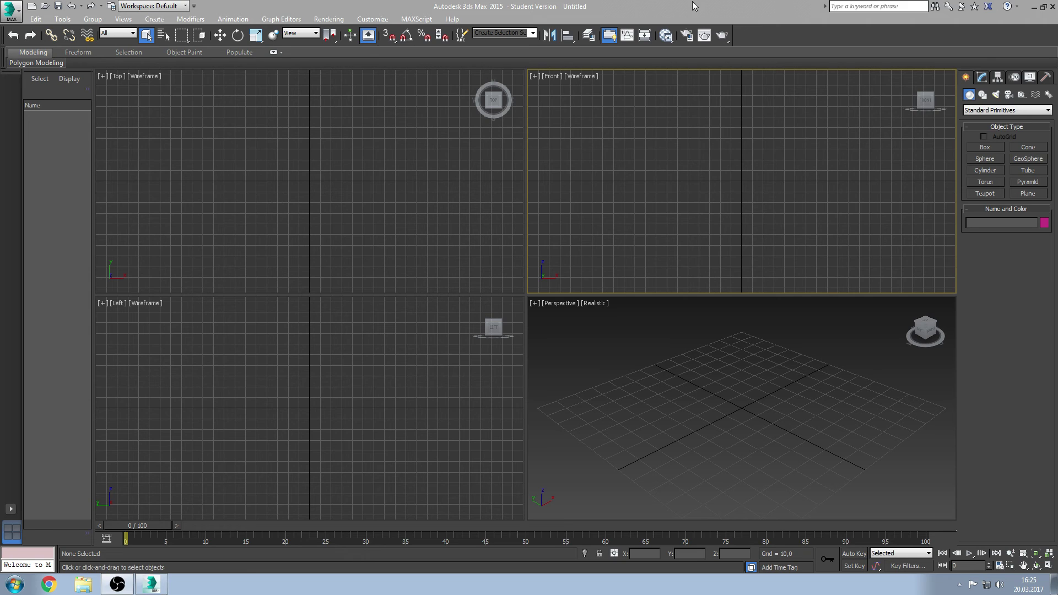
# Step: Create a box in the Top view with Length 30, Width 30 and Height 80
pyautogui.click(984, 147)
pyautogui.moveTo(280, 154); pyautogui.dragTo(359, 223)
pyautogui.click(324, 138)
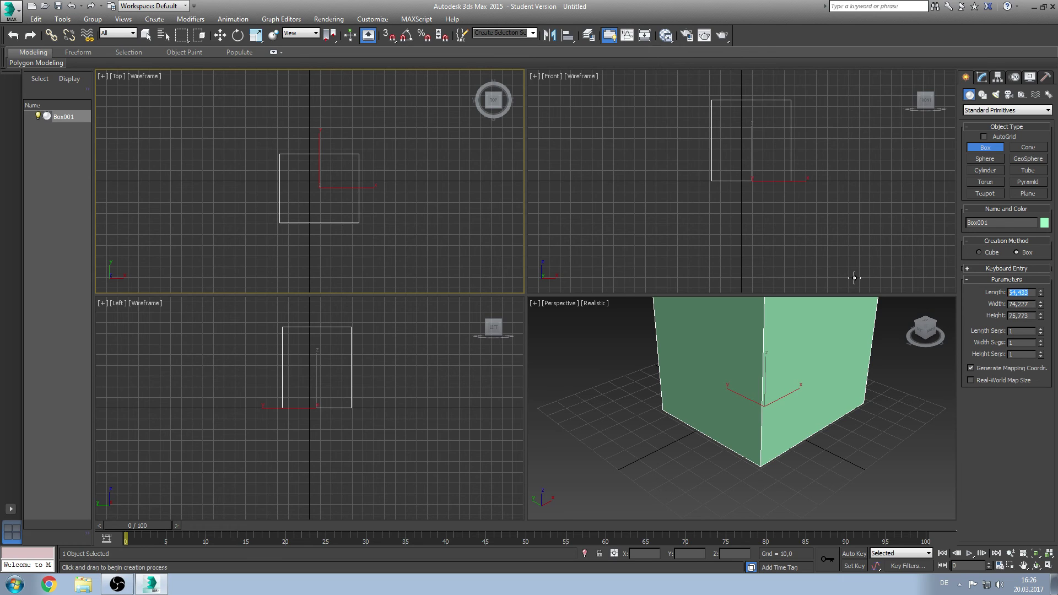
pyautogui.write('30')
pyautogui.press('Tab')
pyautogui.write('30')
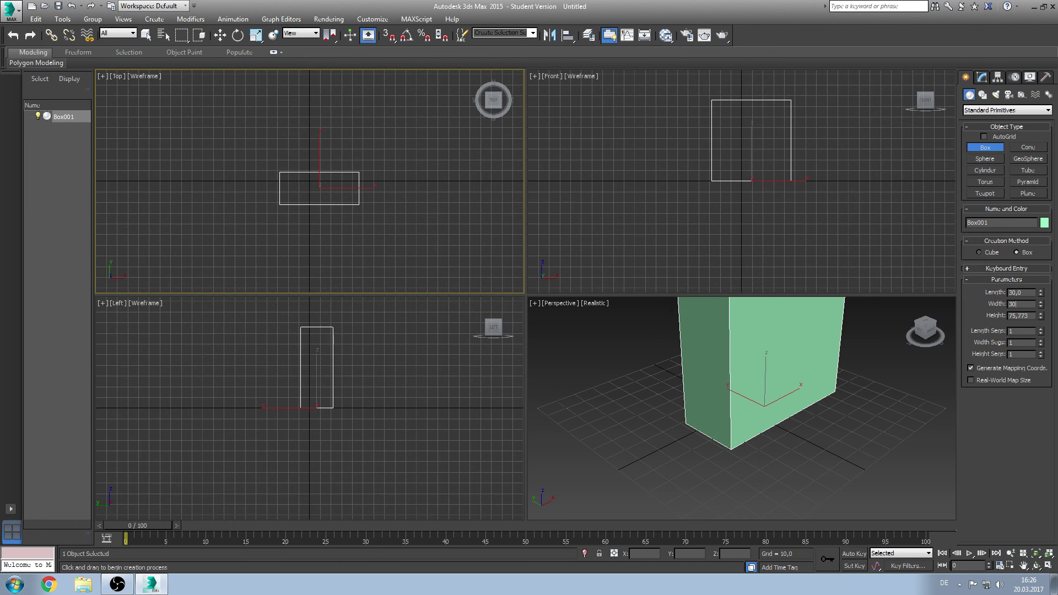
pyautogui.press('Tab')
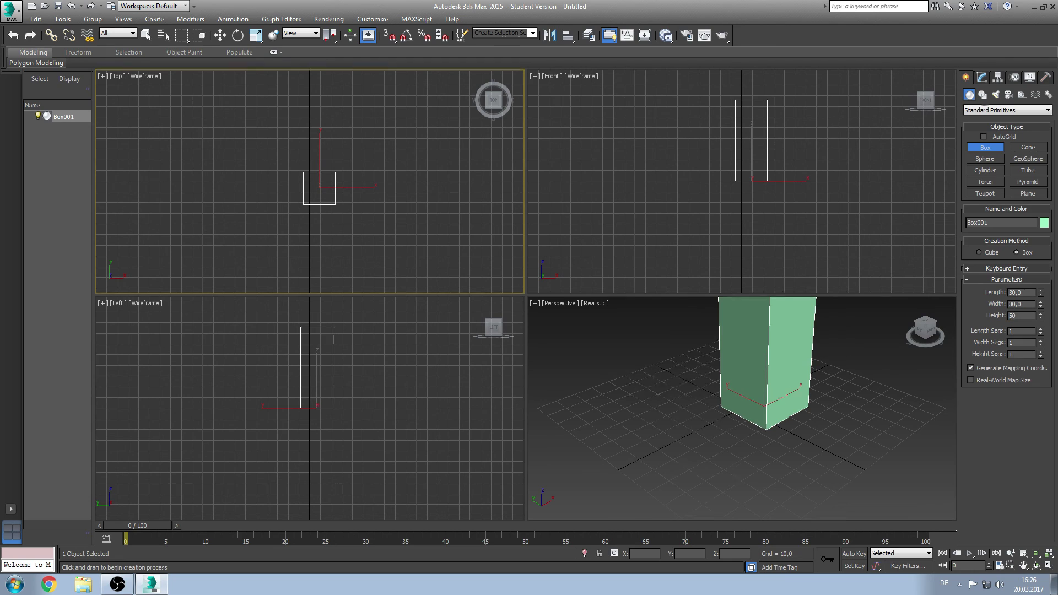
# Step: Convert Box001 to an Editable Poly from the modifier stack
pyautogui.click(981, 77)
pyautogui.rightClick(996, 166)
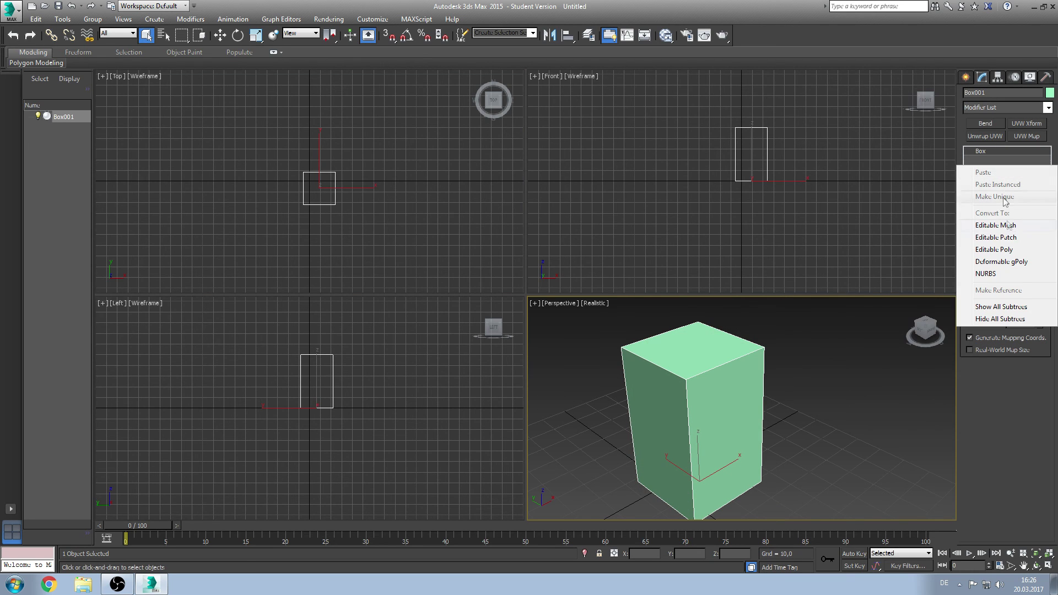
pyautogui.click(1003, 251)
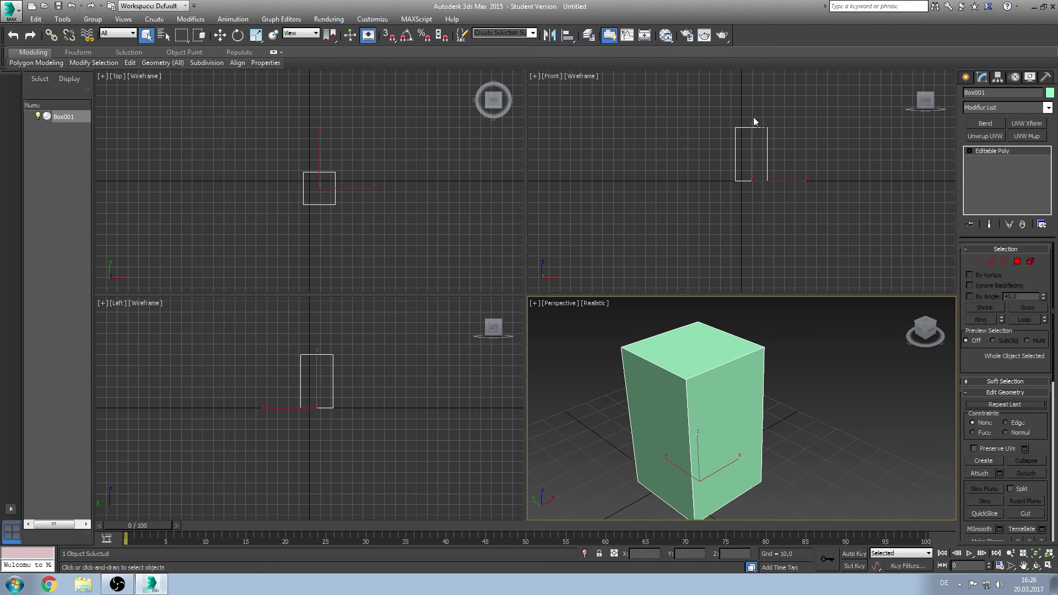
pyautogui.click(666, 37)
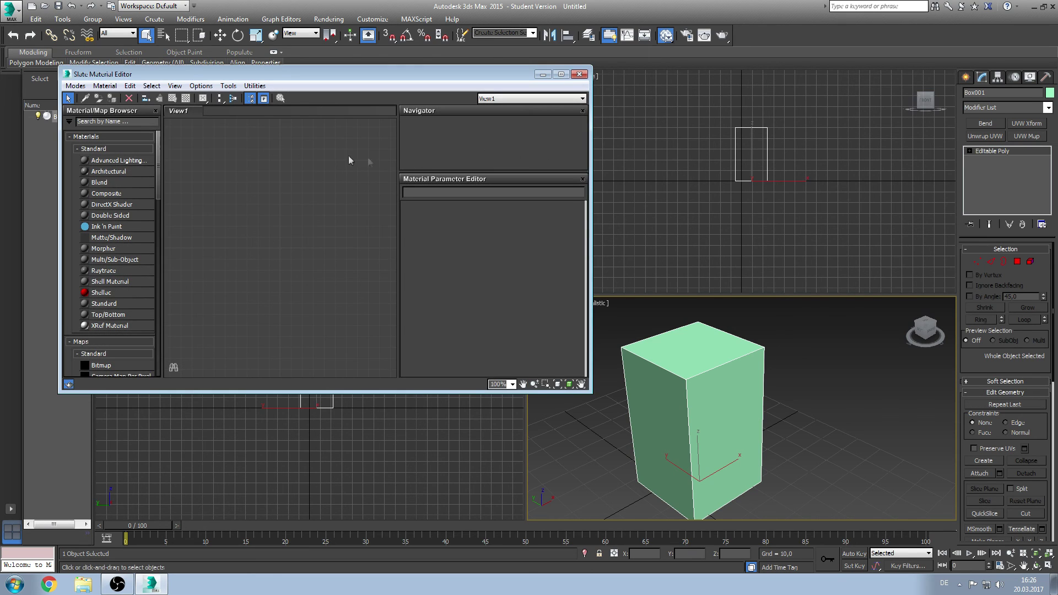
# Step: Switch the material editor to Compact mode, then back to Slate
pyautogui.click(75, 86)
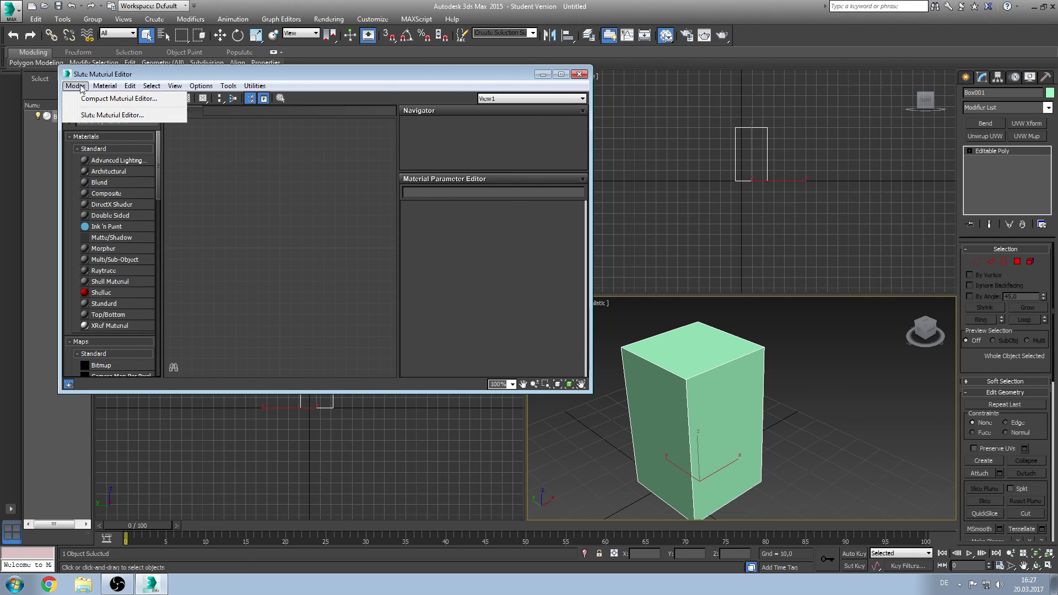
pyautogui.click(91, 99)
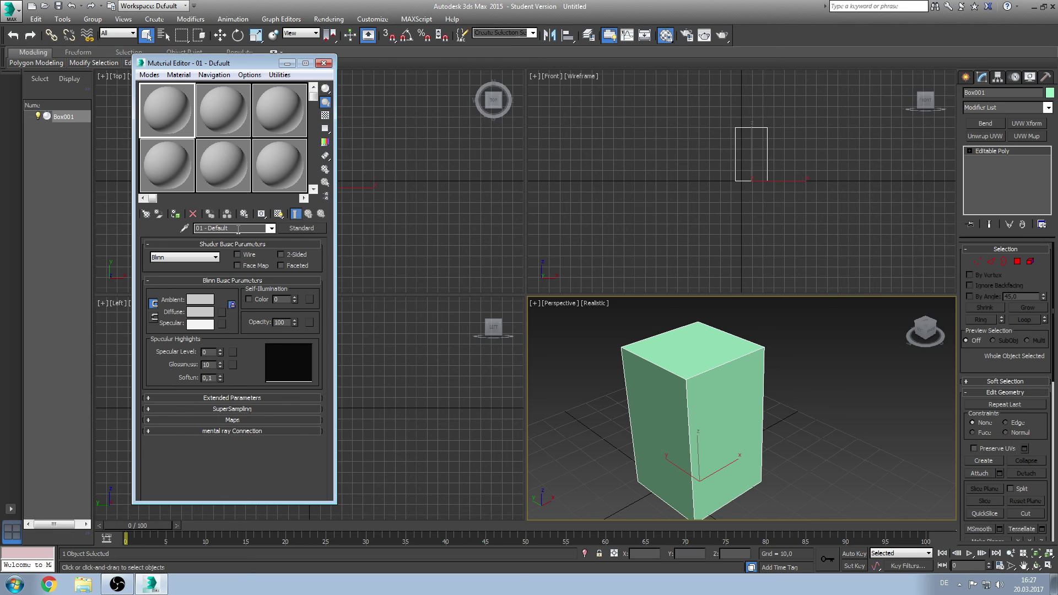
pyautogui.click(150, 75)
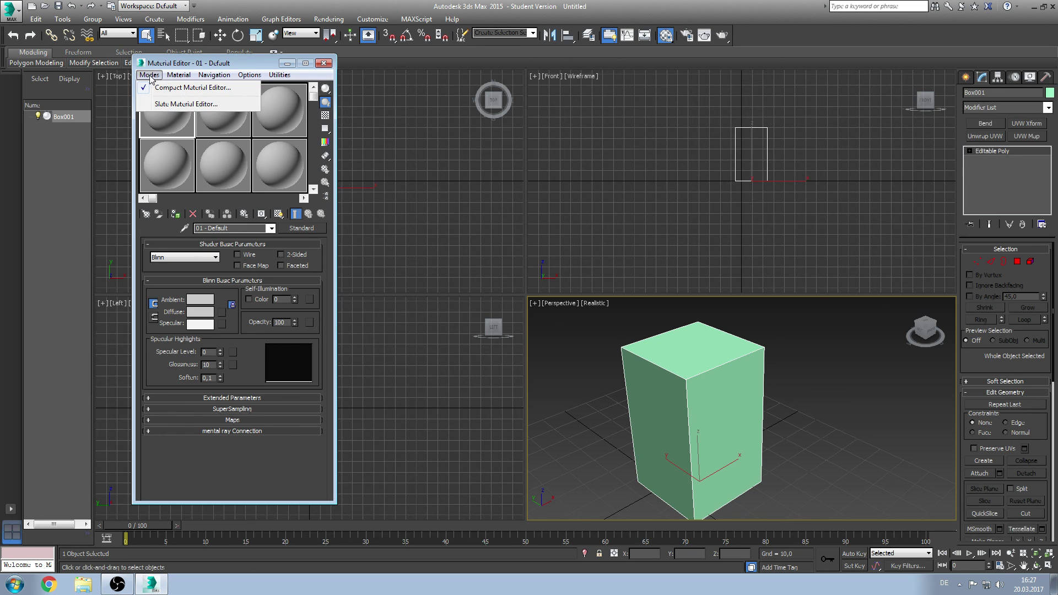
pyautogui.click(164, 106)
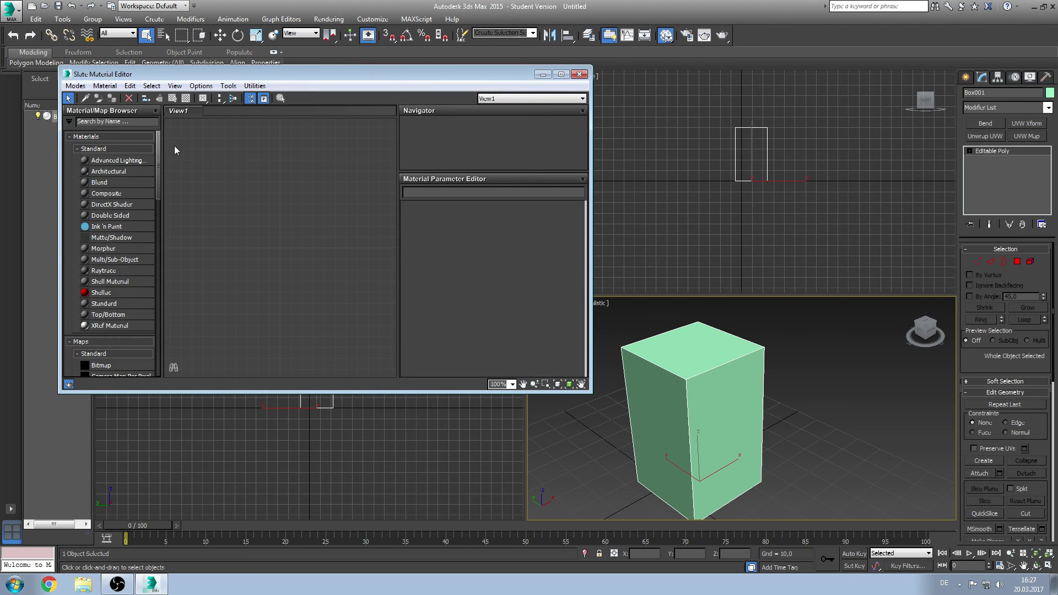
# Step: Scroll the browser to Sample Slots and pick the 01 - Default material
pyautogui.moveTo(157, 136); pyautogui.dragTo(147, 346)
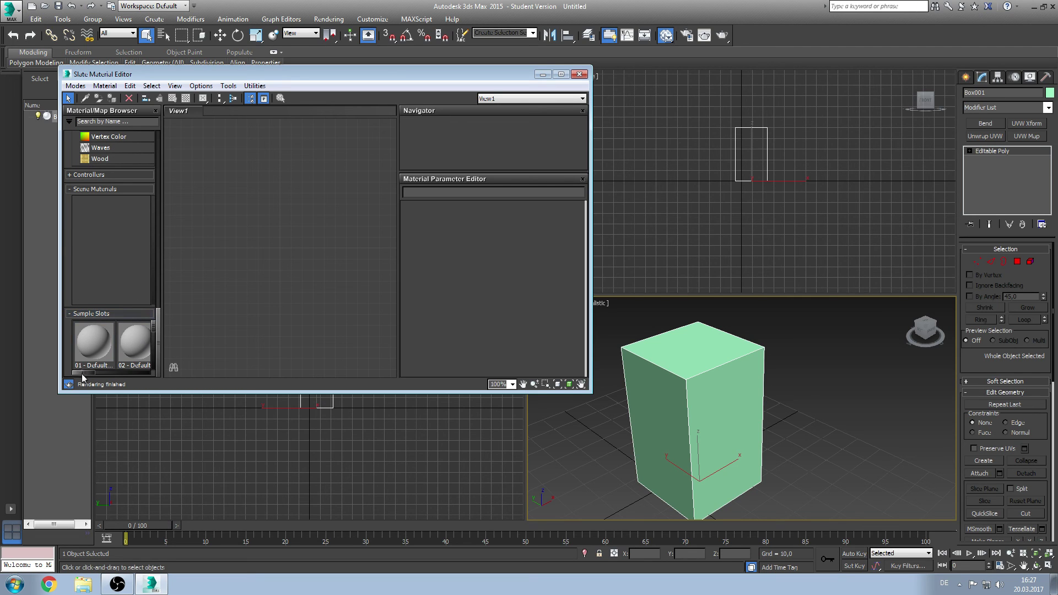
pyautogui.moveTo(83, 377); pyautogui.dragTo(155, 378)
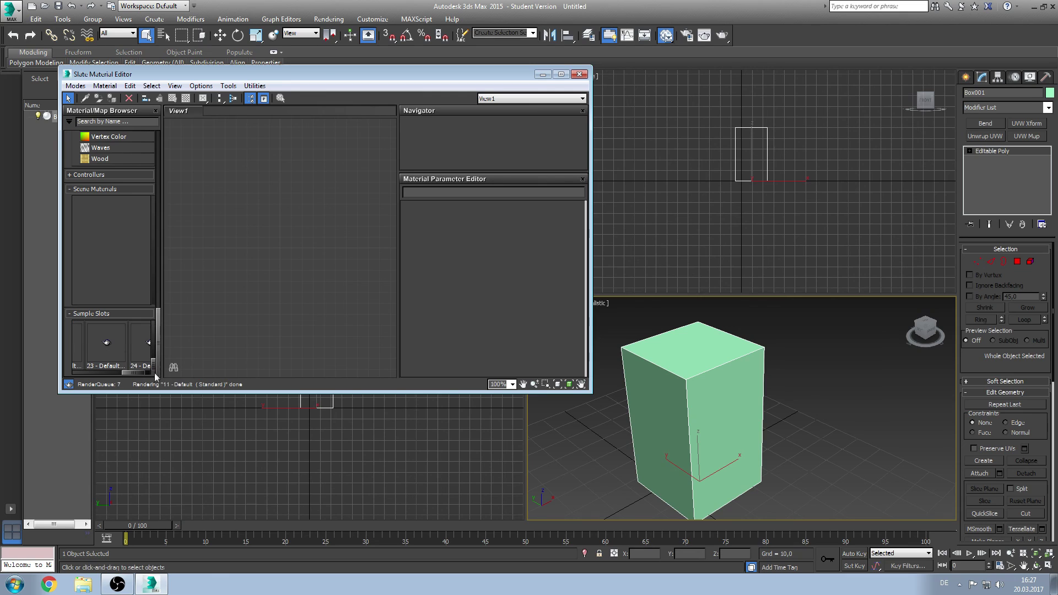
pyautogui.click(150, 315)
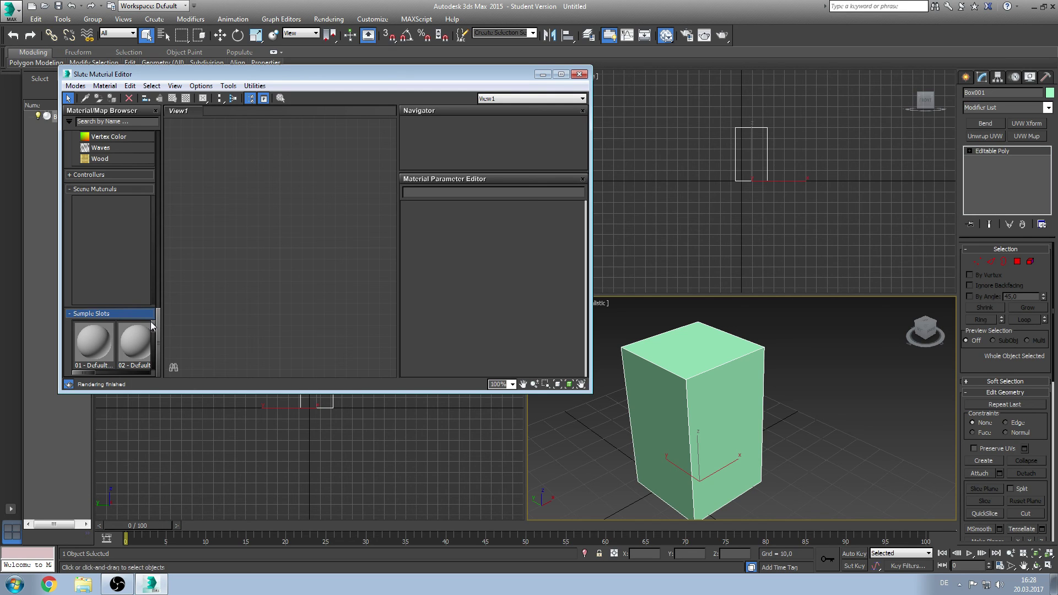
pyautogui.click(88, 342)
# Step: Place 01 - Default in View1 as an instance and drop in a Bitmap map node
pyautogui.moveTo(88, 343); pyautogui.dragTo(276, 215)
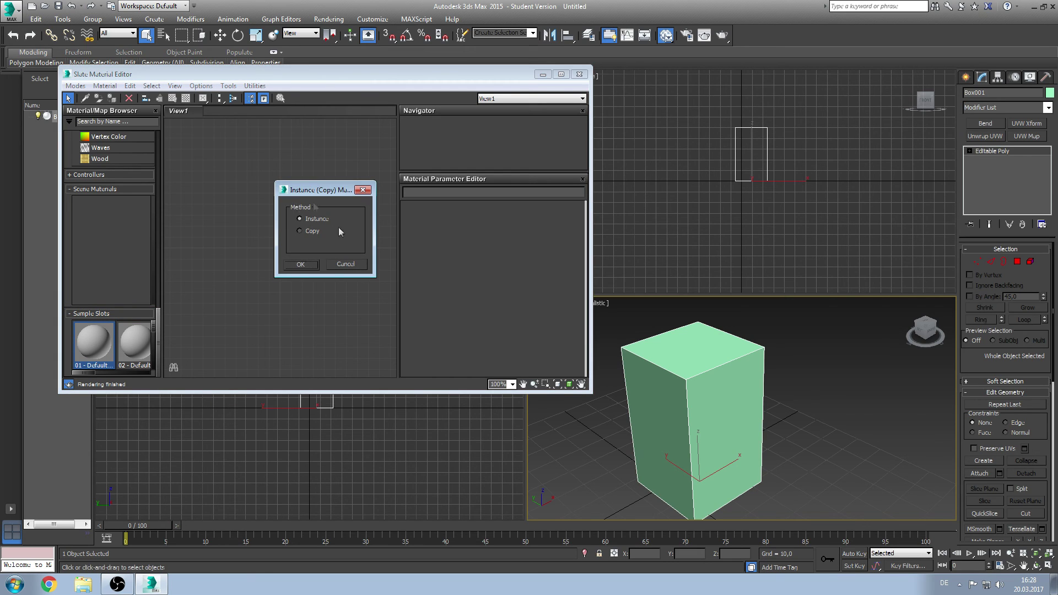
pyautogui.click(307, 266)
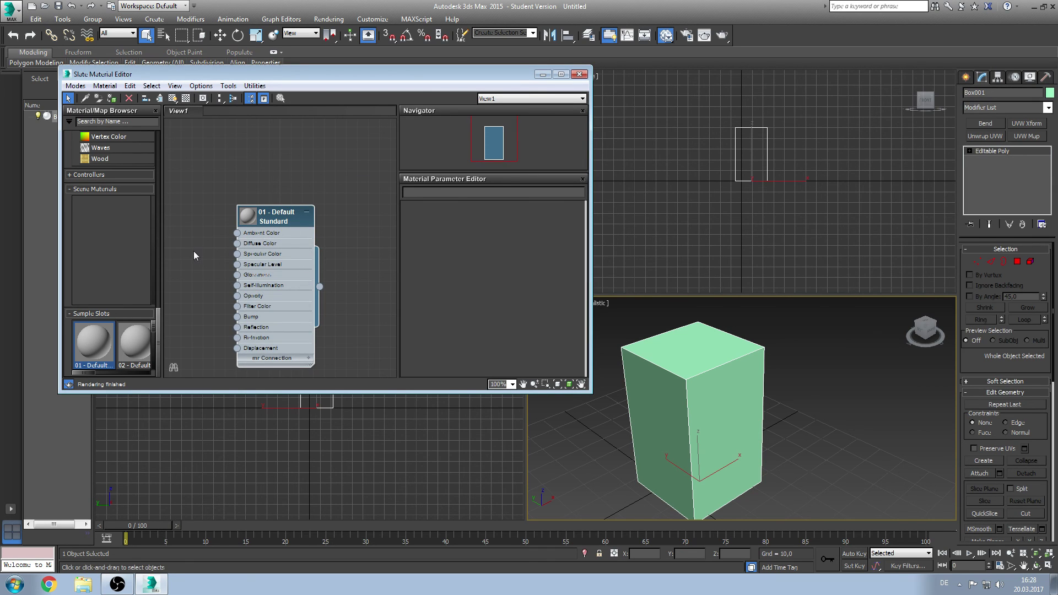
pyautogui.moveTo(193, 250); pyautogui.dragTo(222, 229, button='middle')
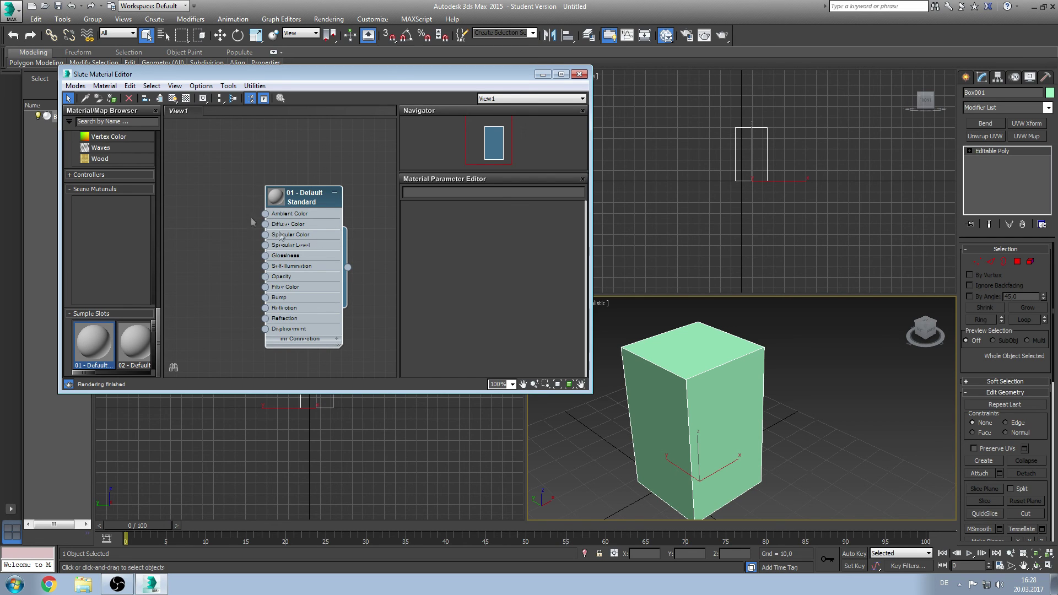
pyautogui.moveTo(157, 328); pyautogui.dragTo(218, 193)
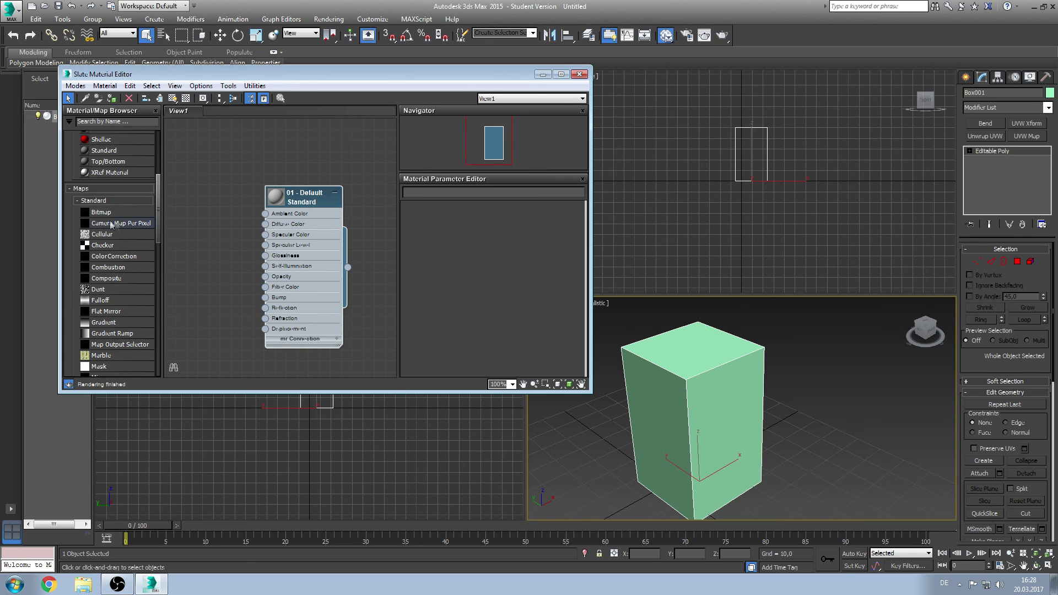
pyautogui.moveTo(104, 214); pyautogui.dragTo(216, 233)
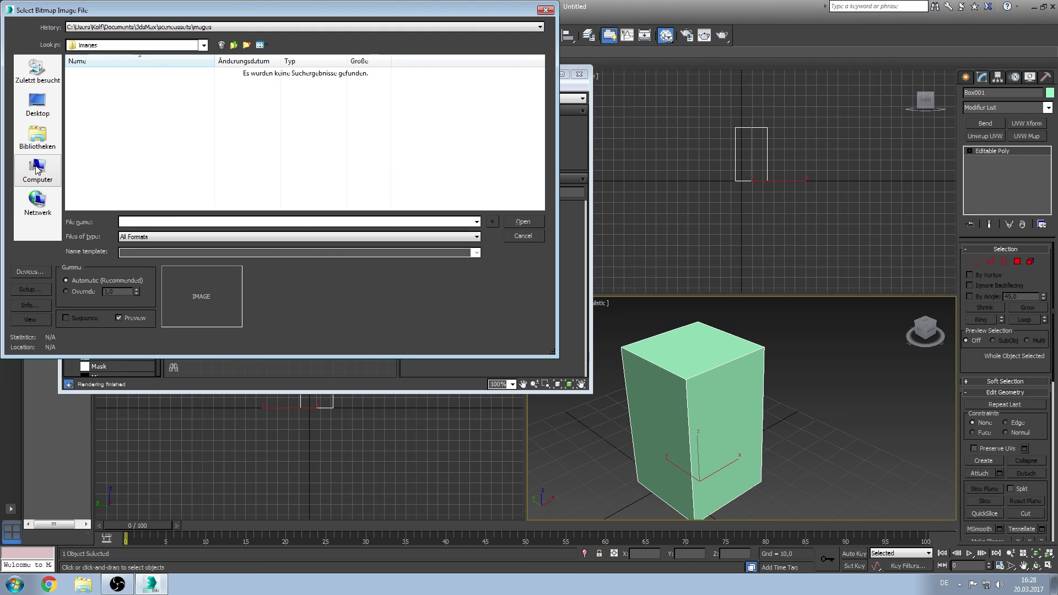
# Step: Load Ddorf_Haus_1.bmp from the DDorfHaus folder and wire it to Diffuse Color
pyautogui.click(38, 168)
pyautogui.doubleClick(105, 152)
pyautogui.doubleClick(138, 126)
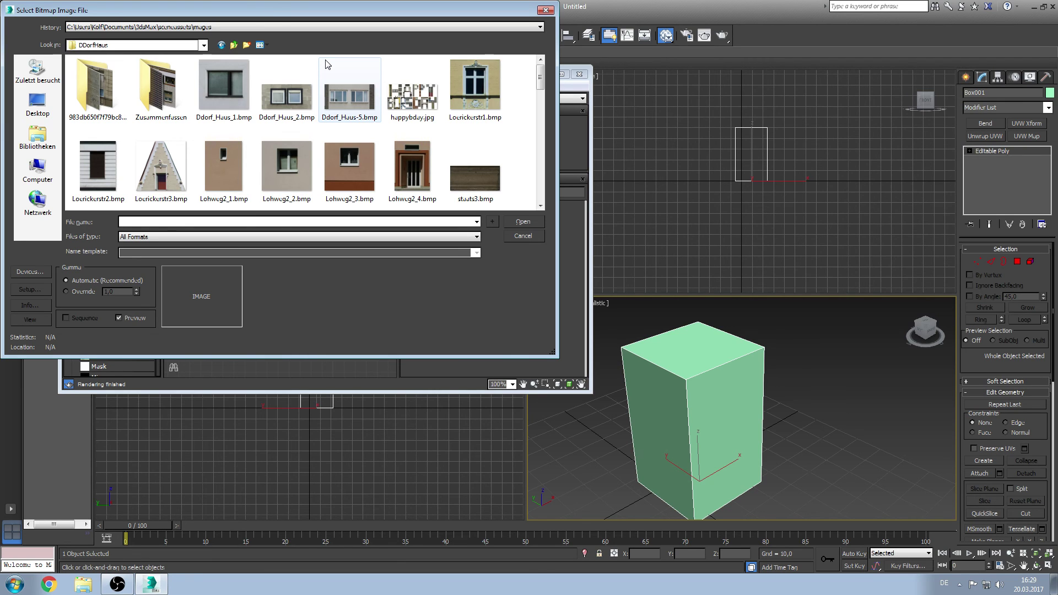
pyautogui.doubleClick(238, 91)
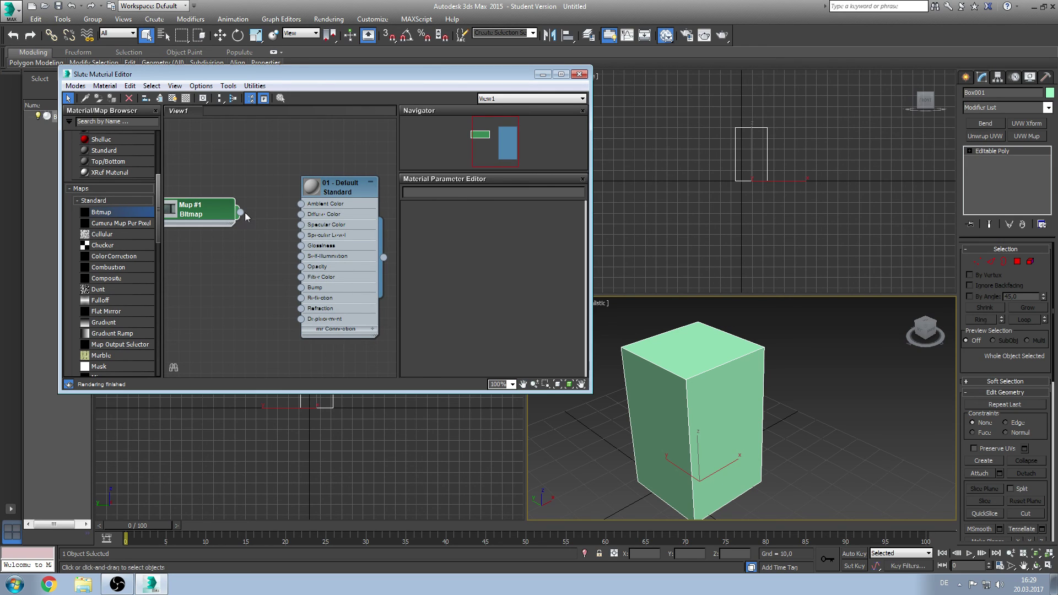
pyautogui.moveTo(240, 212); pyautogui.dragTo(301, 221)
pyautogui.click(269, 187)
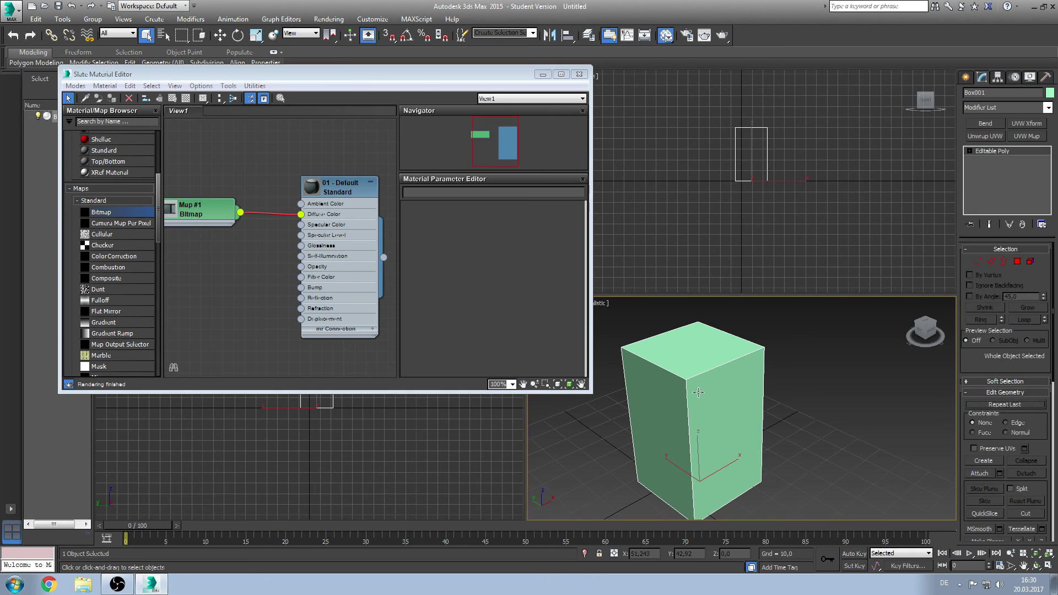
# Step: Assign 01 - Default to Box001, show its texture in the viewport, and close the editor
pyautogui.click(410, 267)
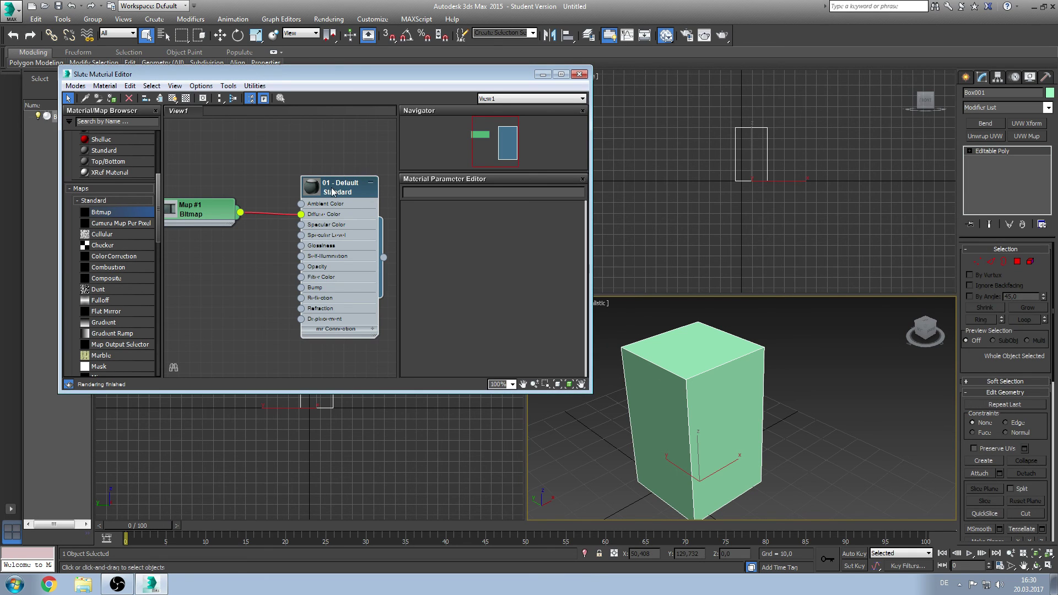
pyautogui.click(112, 99)
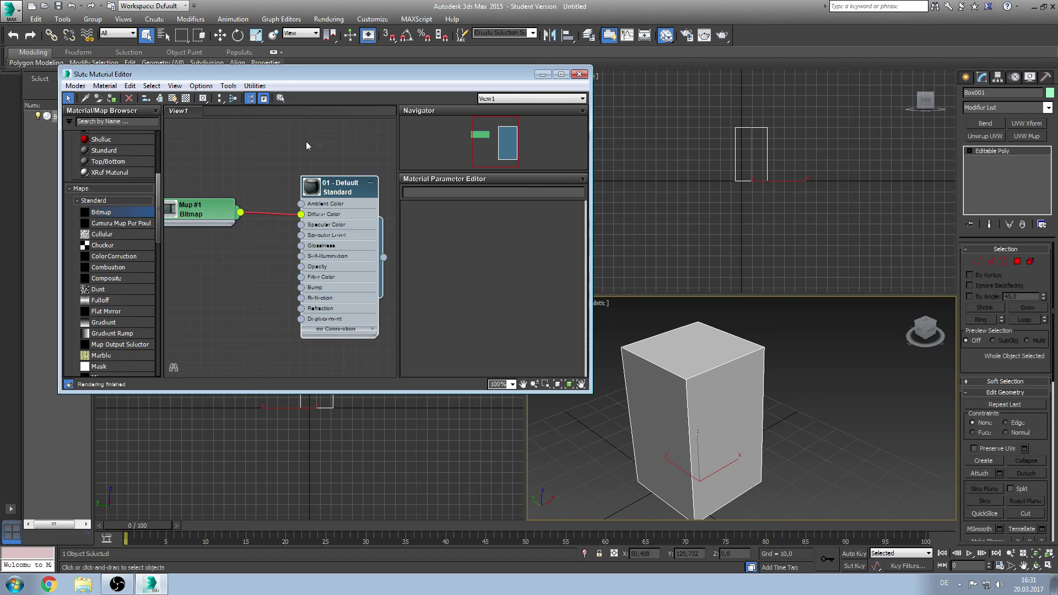
pyautogui.click(173, 98)
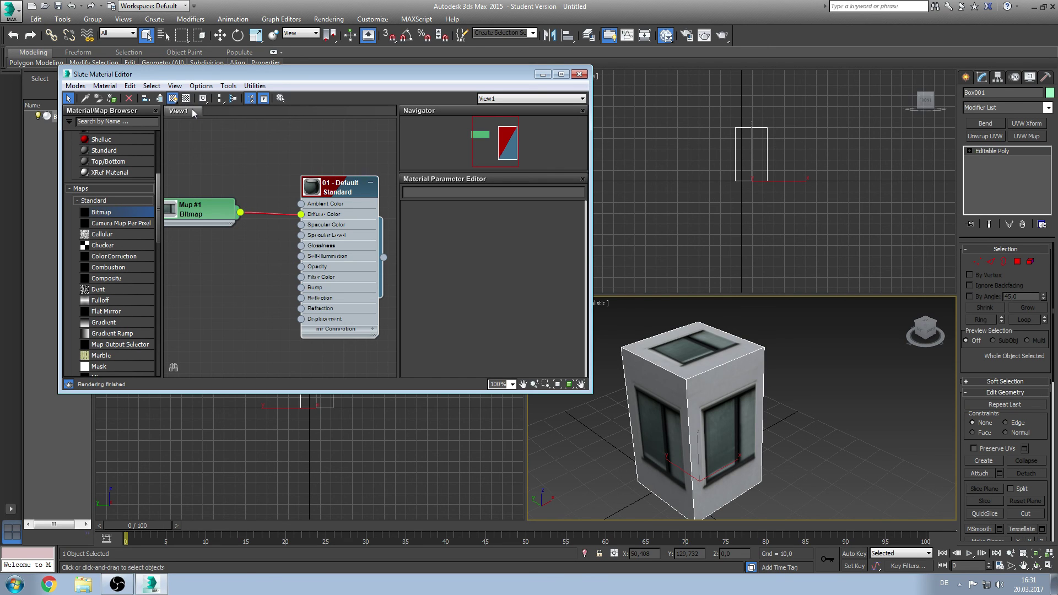
pyautogui.press('m')
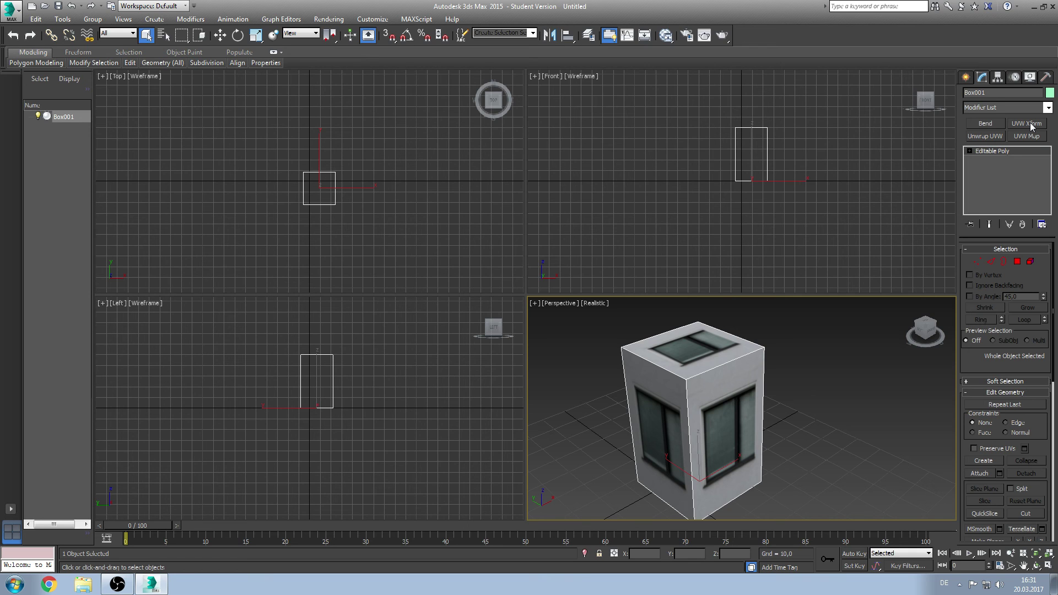
# Step: Select the box's right side polygon, add a UVW Map modifier, and set it to Box
pyautogui.click(1016, 261)
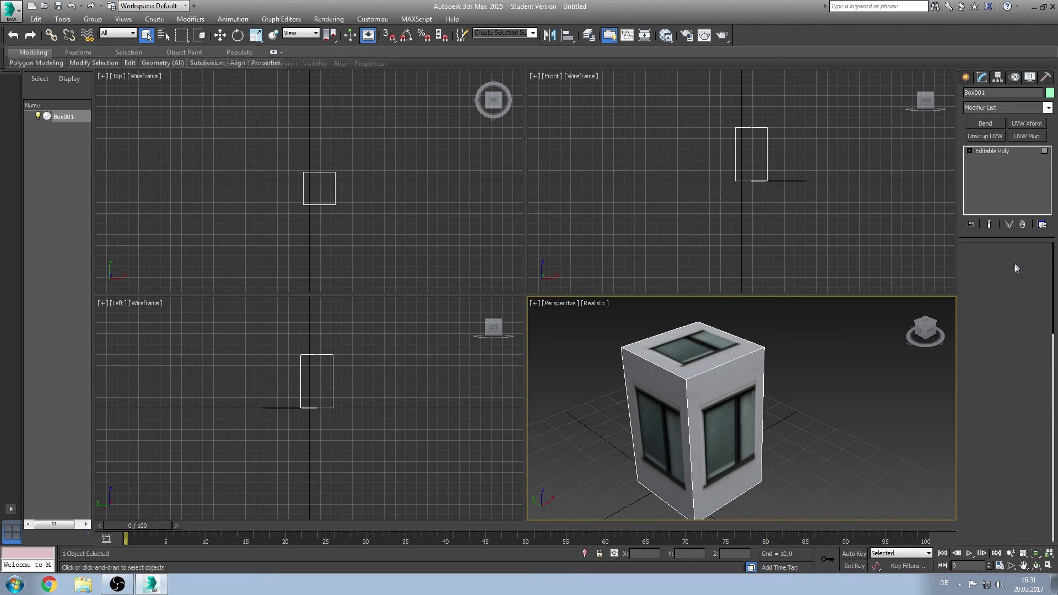
pyautogui.click(754, 420)
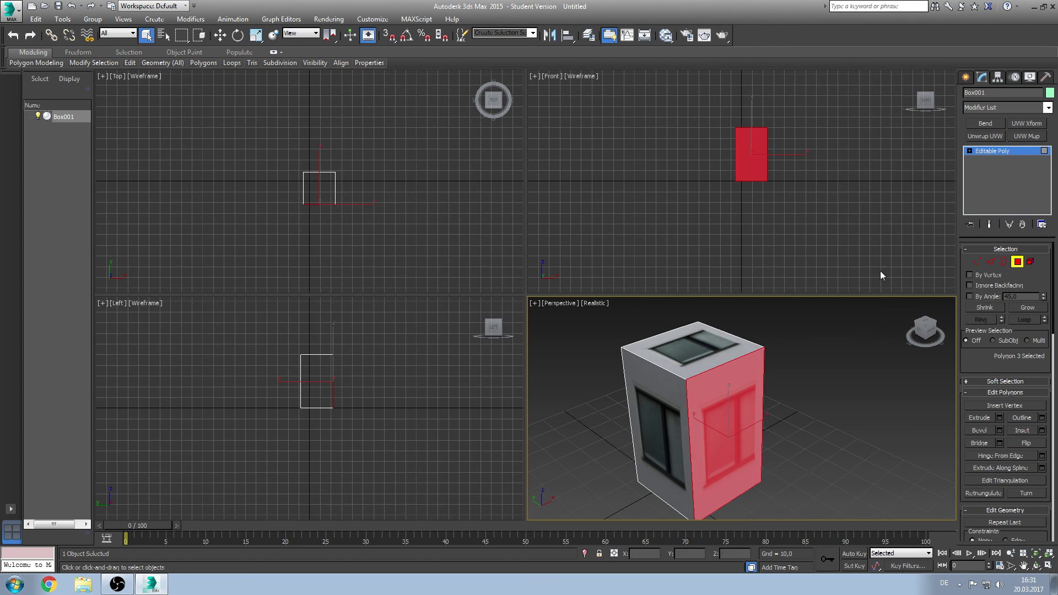
pyautogui.click(1026, 136)
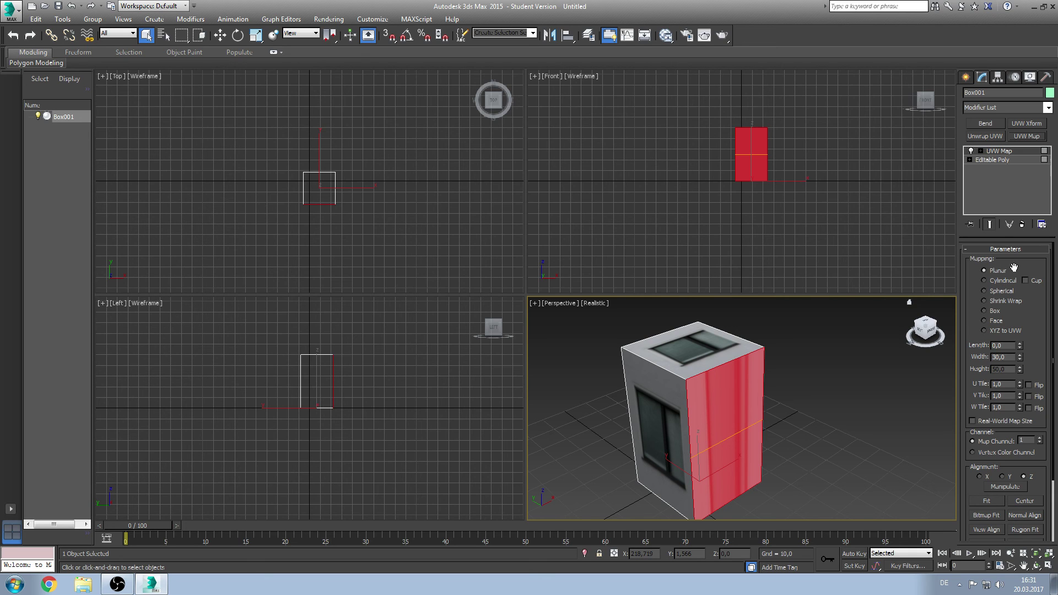
pyautogui.keyDown('alt'); pyautogui.moveTo(859, 358); pyautogui.dragTo(812, 410, button='middle'); pyautogui.keyUp('alt')
pyautogui.scroll(4, 822, 378)
pyautogui.press('z')
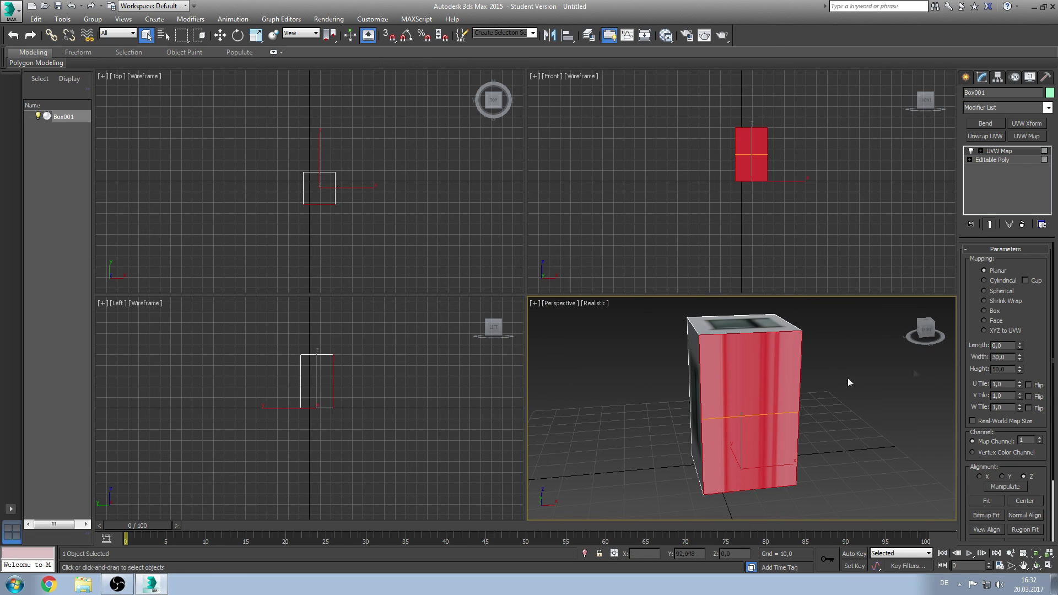
pyautogui.click(995, 307)
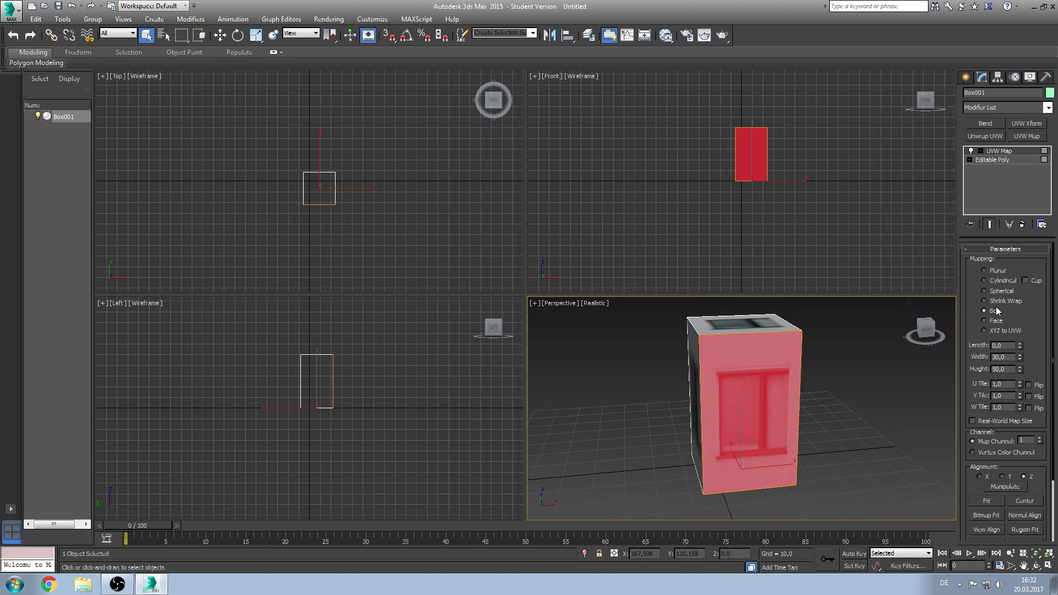
pyautogui.keyDown('alt'); pyautogui.moveTo(676, 395); pyautogui.dragTo(816, 333, button='middle'); pyautogui.keyUp('alt')
pyautogui.scroll(2, 817, 343)
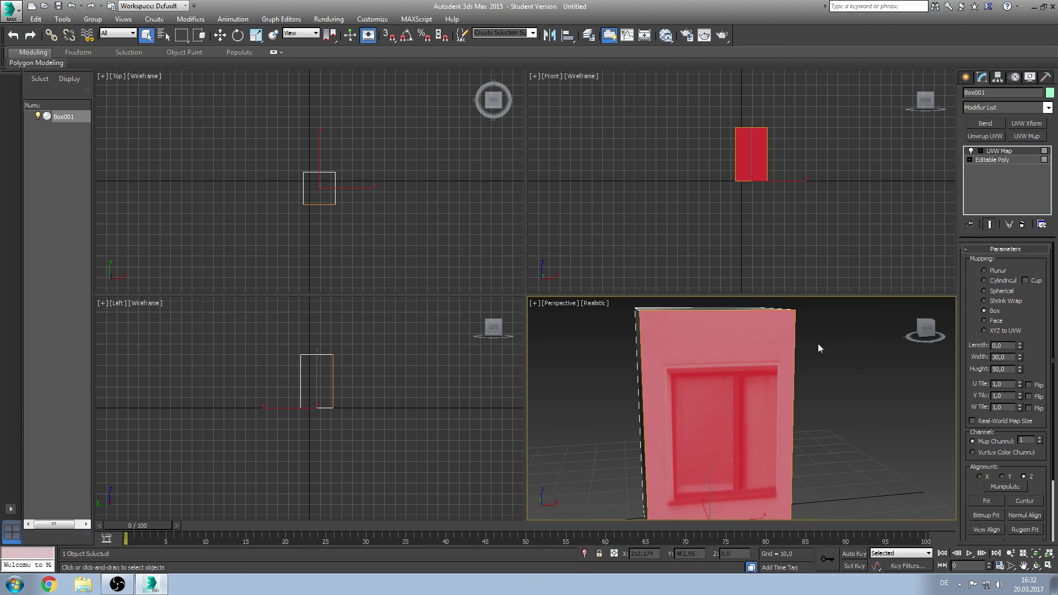
# Step: Compare Face, Cylindrical, Spherical, Shrink Wrap and XYZ to UVW mapping, then return to Box
pyautogui.click(990, 319)
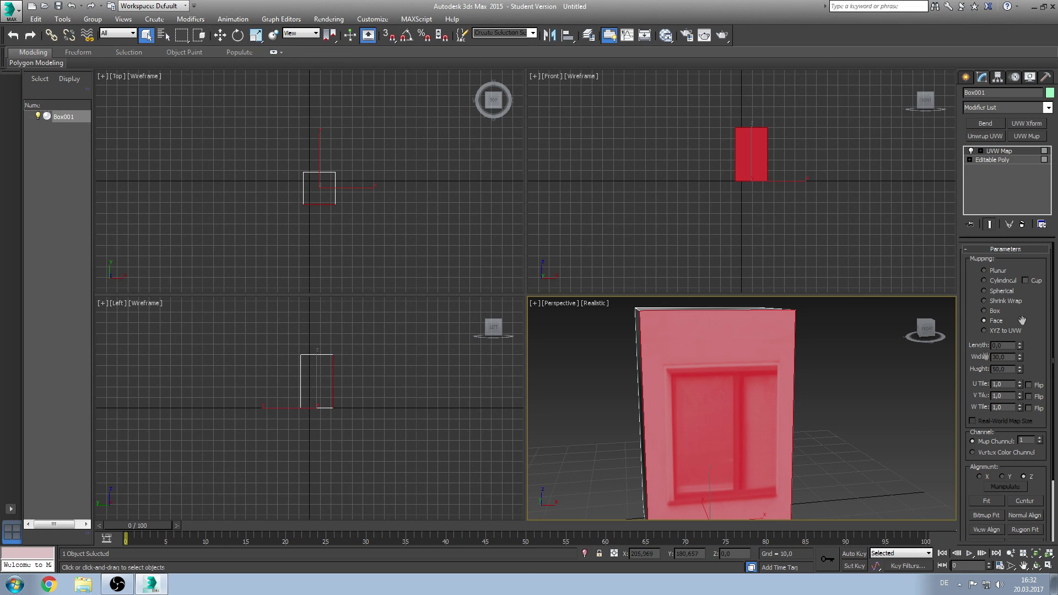
pyautogui.click(999, 281)
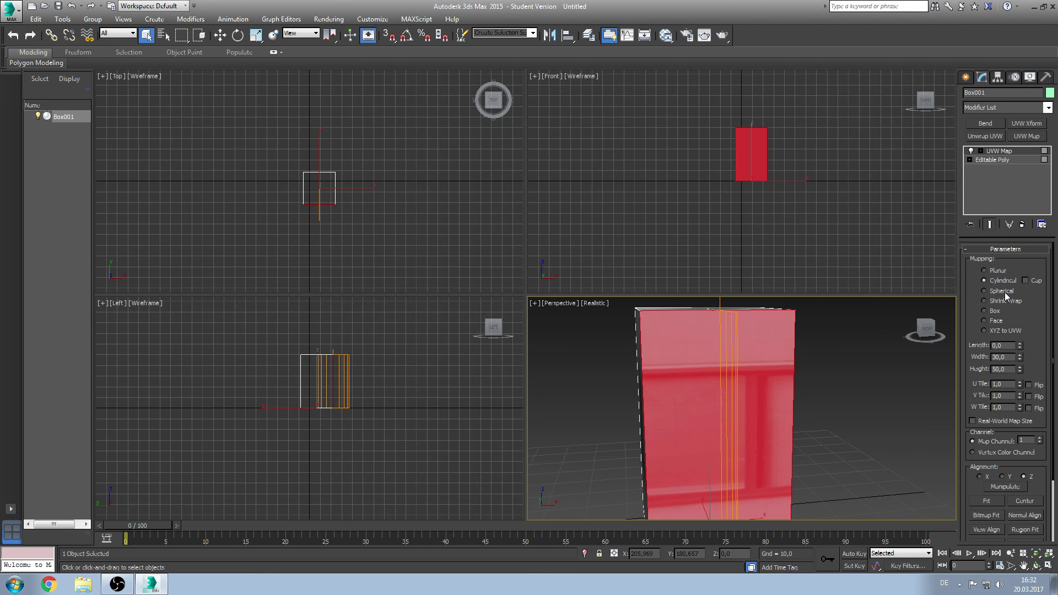
pyautogui.click(1003, 292)
pyautogui.click(1010, 302)
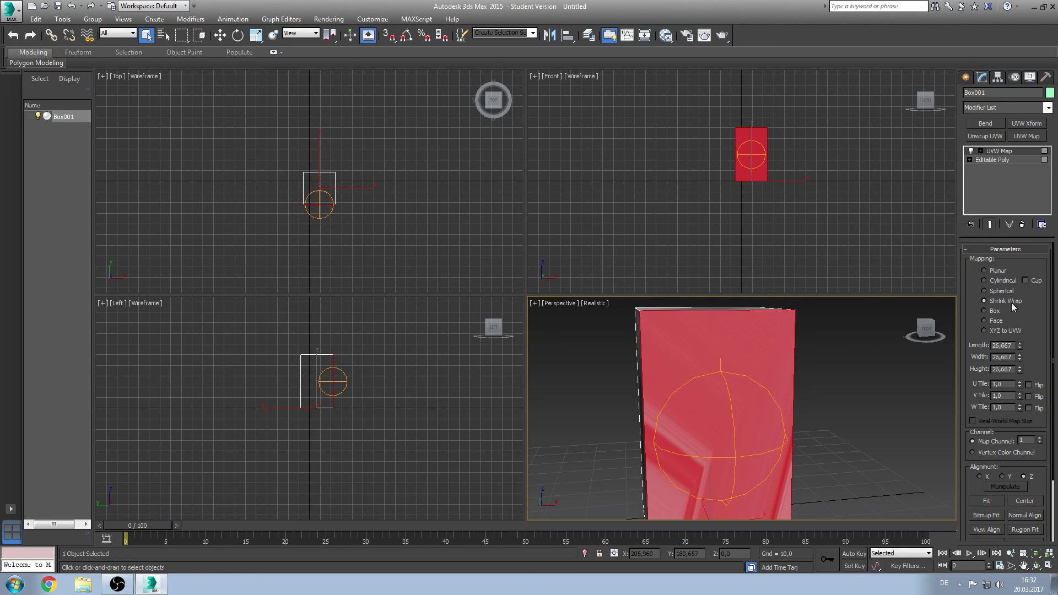
pyautogui.click(1010, 331)
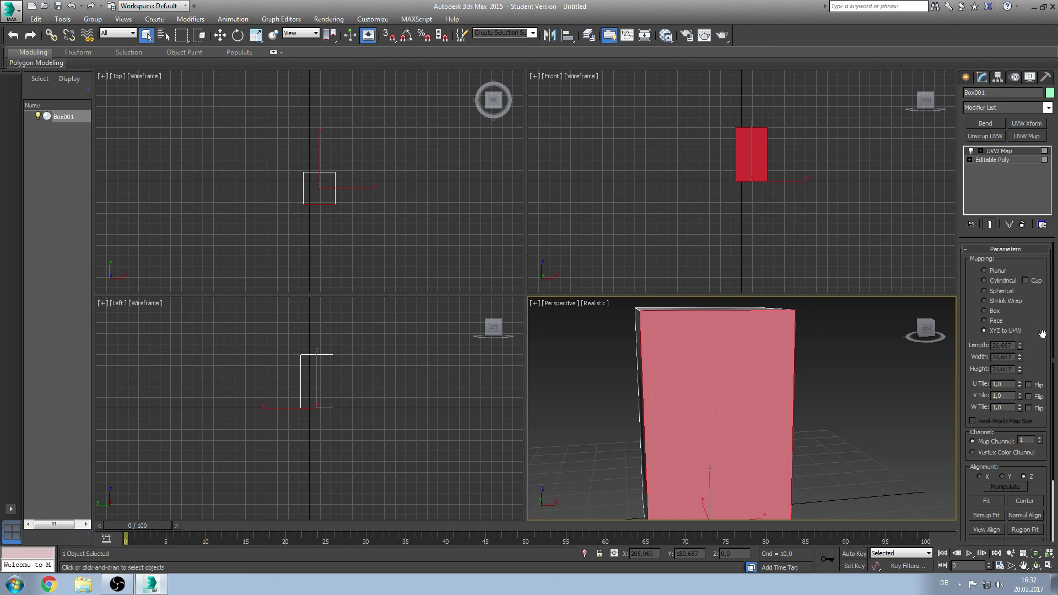
pyautogui.keyDown('alt'); pyautogui.moveTo(878, 425); pyautogui.dragTo(807, 401, button='middle'); pyautogui.keyUp('alt')
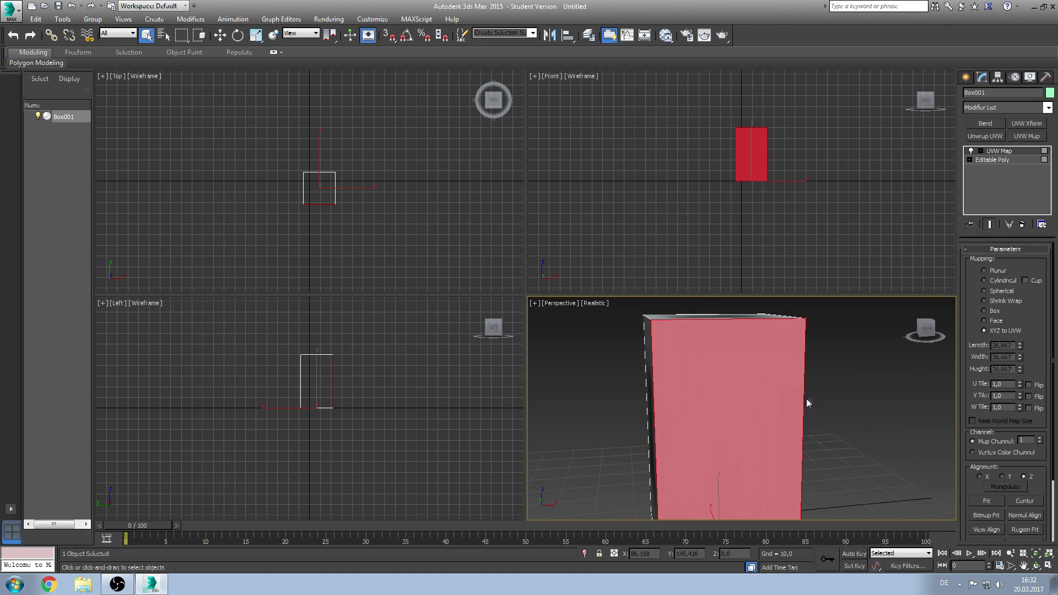
pyautogui.click(984, 281)
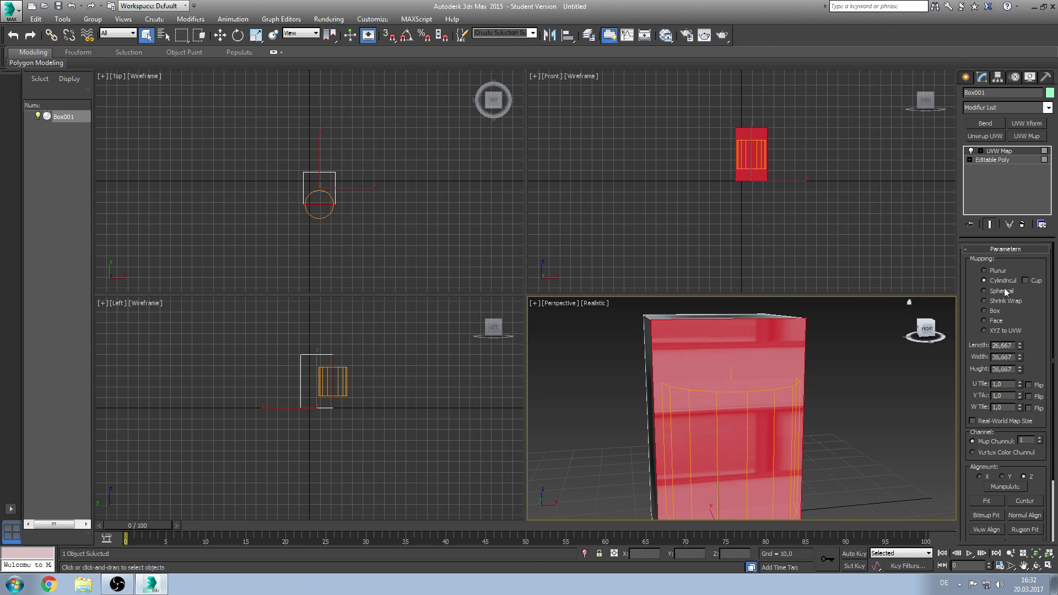
pyautogui.click(984, 311)
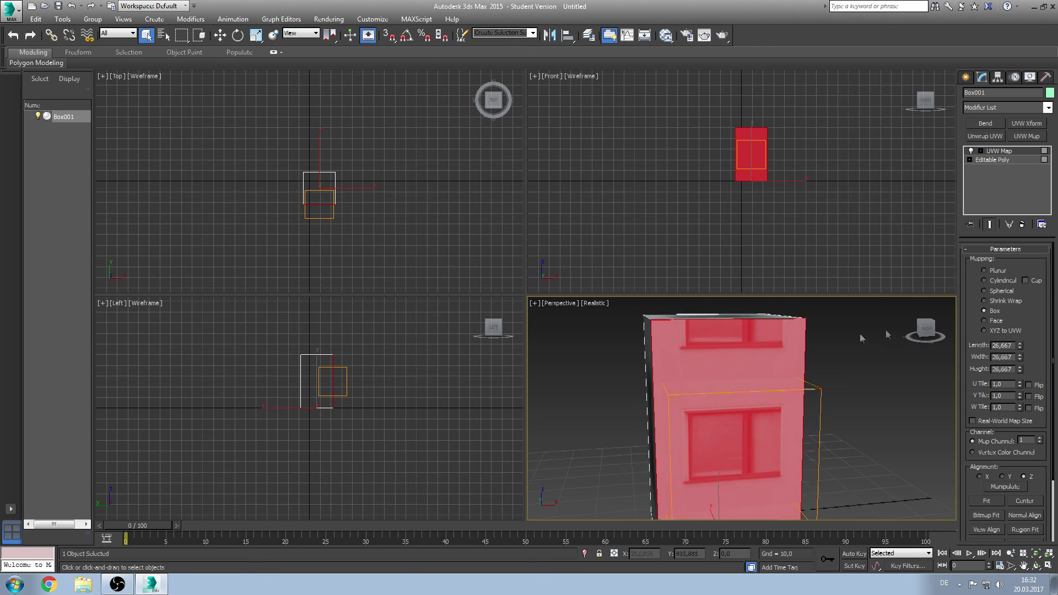
# Step: Set the UVW Map size to Length 30, Width 30, Height 50 and orbit to check it
pyautogui.moveTo(884, 330); pyautogui.dragTo(863, 337, button='middle')
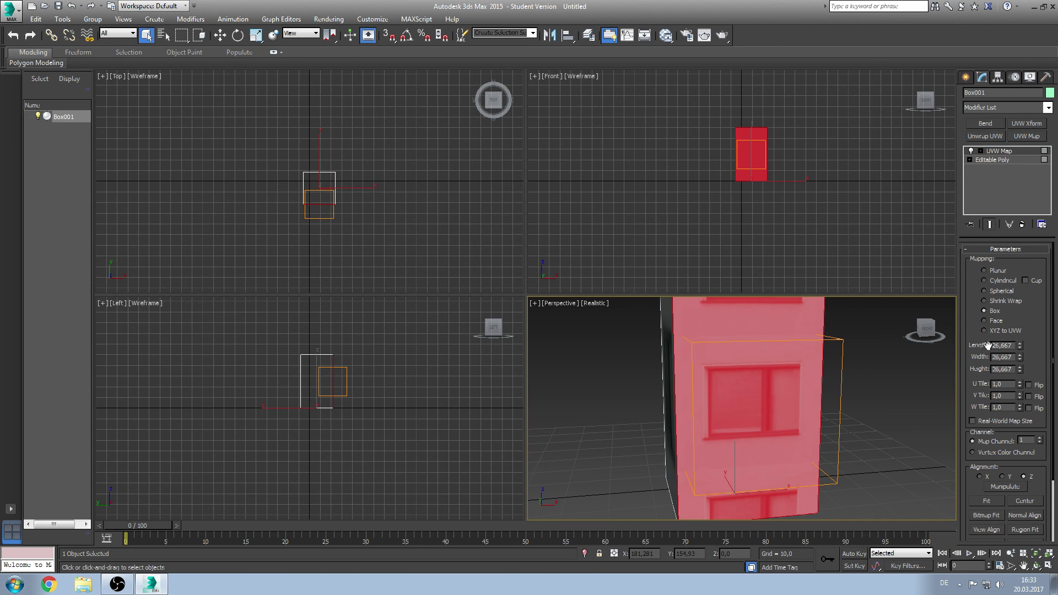
pyautogui.moveTo(833, 357); pyautogui.dragTo(818, 379, button='middle')
pyautogui.doubleClick(1015, 345)
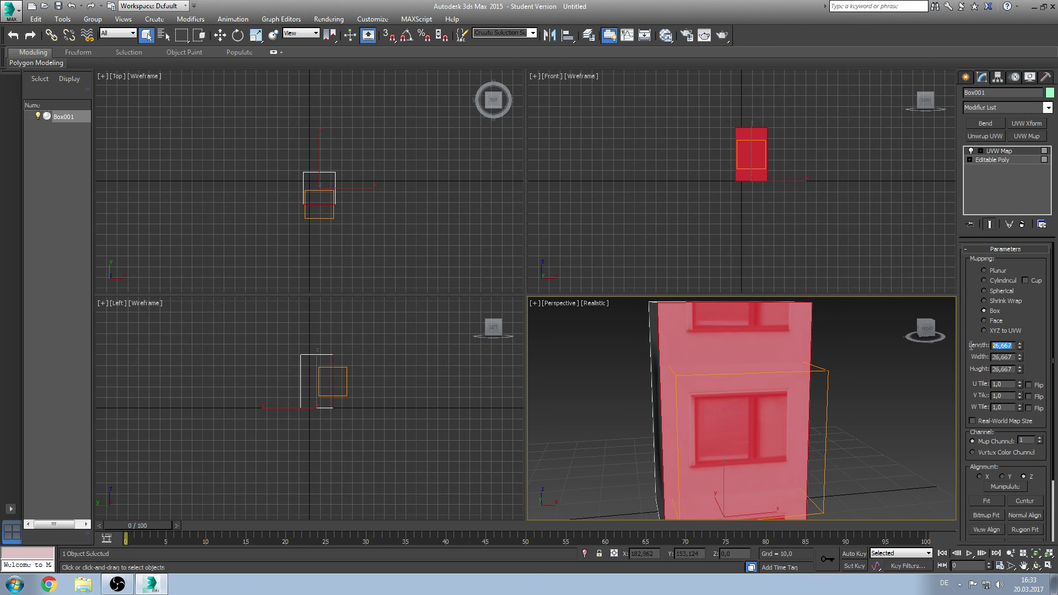
pyautogui.write('30')
pyautogui.press('Return')
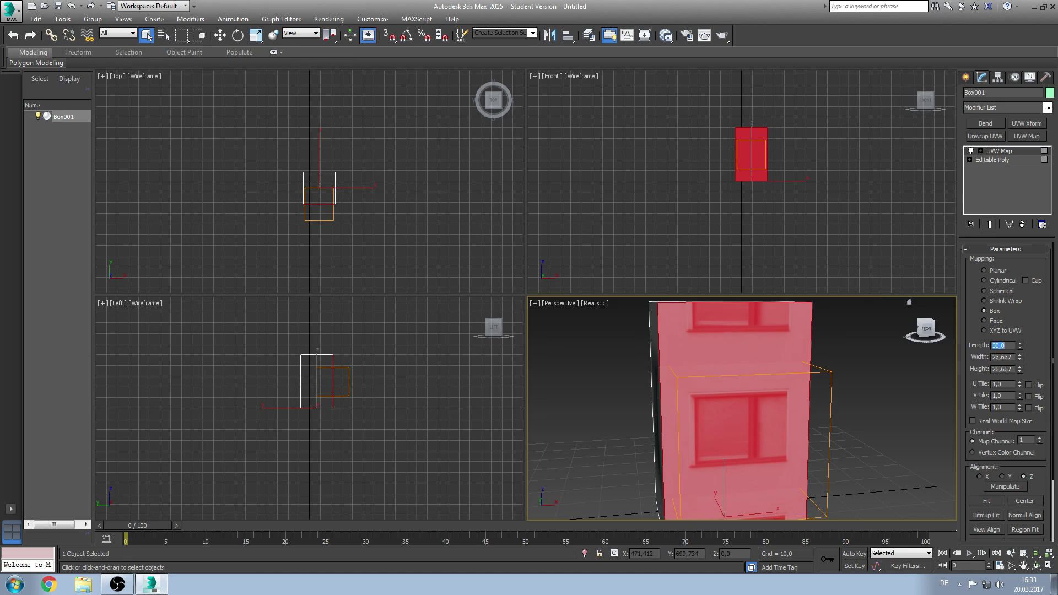
pyautogui.press('Tab')
pyautogui.write('30')
pyautogui.press('Tab')
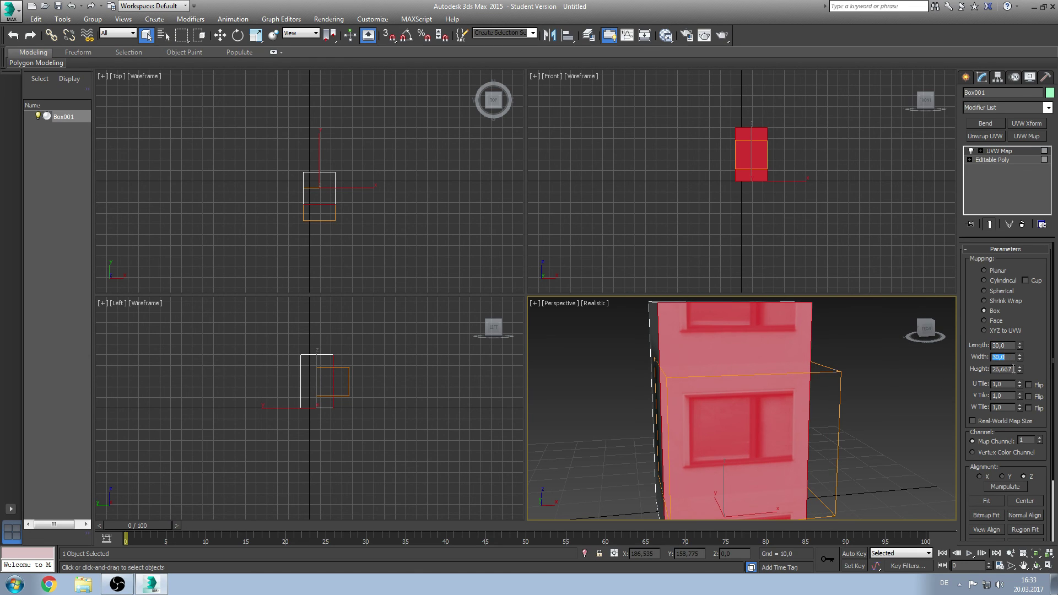
pyautogui.write('50')
pyautogui.press('Return')
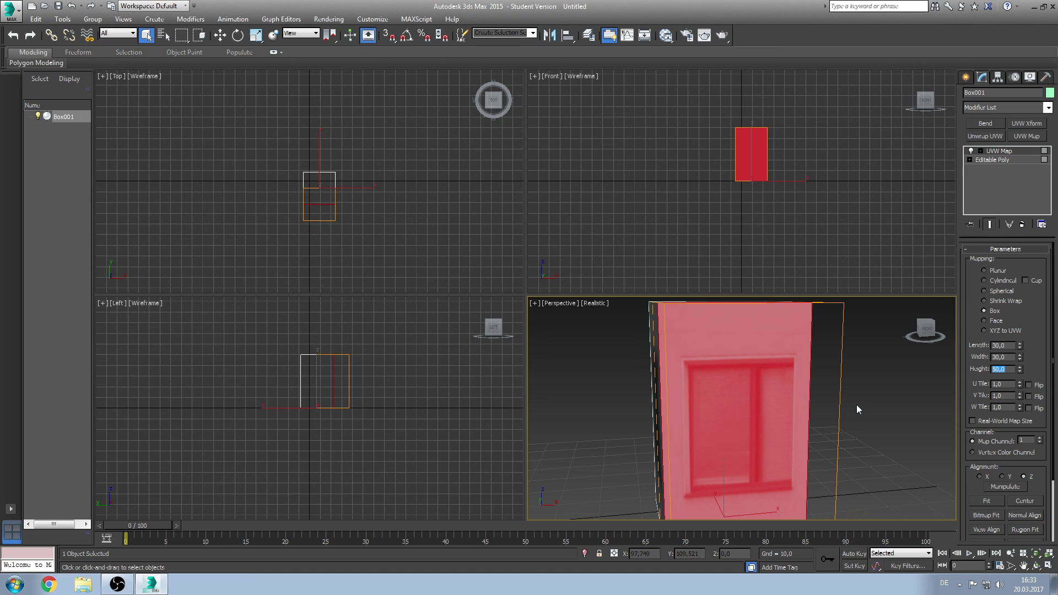
pyautogui.moveTo(712, 397)
pyautogui.keyDown('alt'); pyautogui.mouseDown(button='middle')
pyautogui.moveTo(768, 372)
pyautogui.moveTo(713, 386)
pyautogui.mouseUp(button='middle'); pyautogui.keyUp('alt')
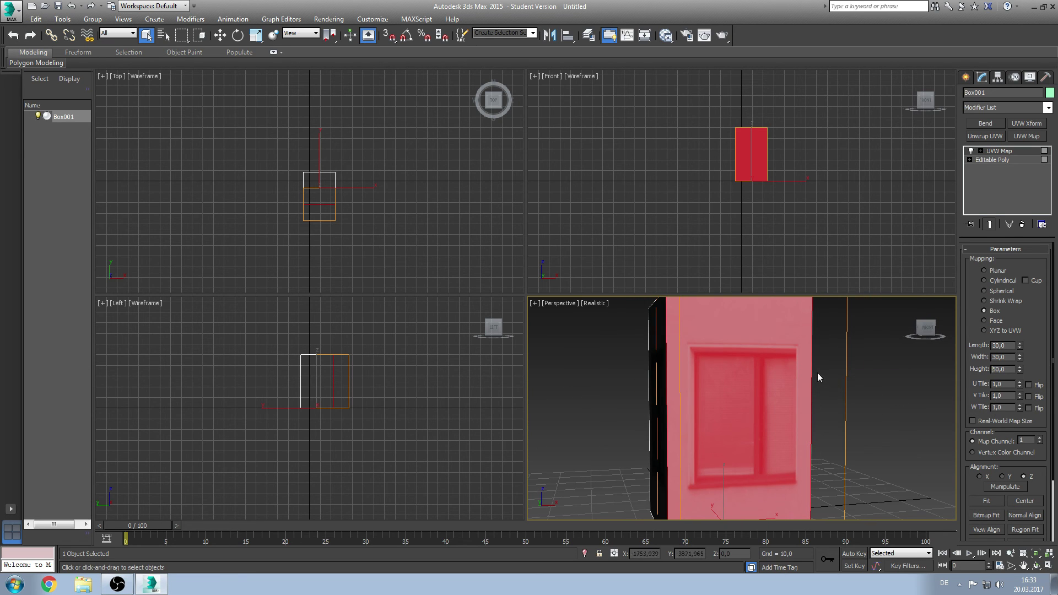
pyautogui.keyDown('alt'); pyautogui.moveTo(817, 372); pyautogui.dragTo(814, 385, button='middle'); pyautogui.keyUp('alt')
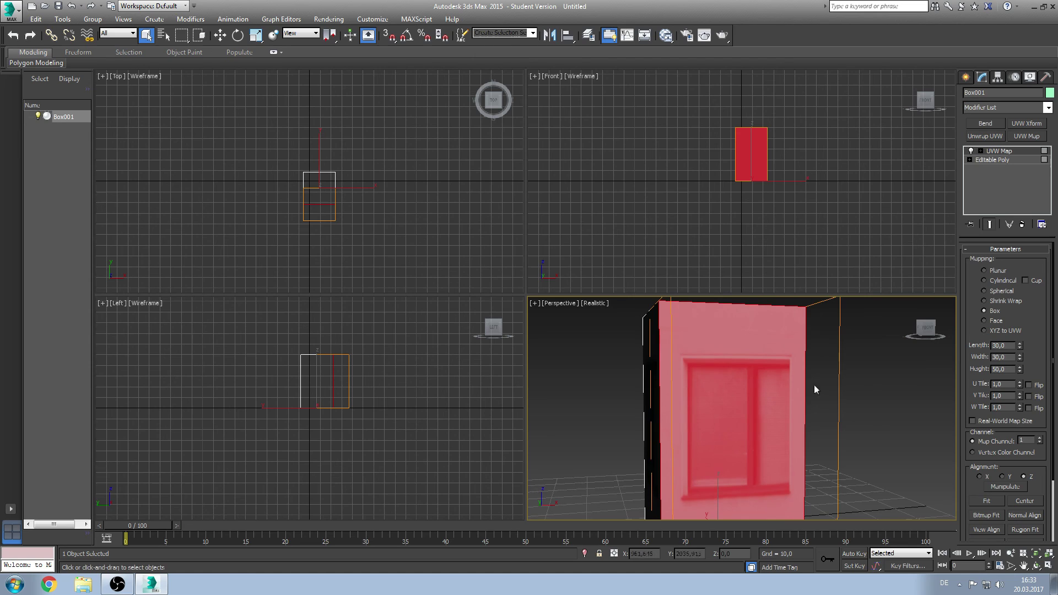
pyautogui.doubleClick(1012, 384)
# Step: Set the UVW Map U Tile to 2, then change it to 0,5
pyautogui.write('2')
pyautogui.press('Return')
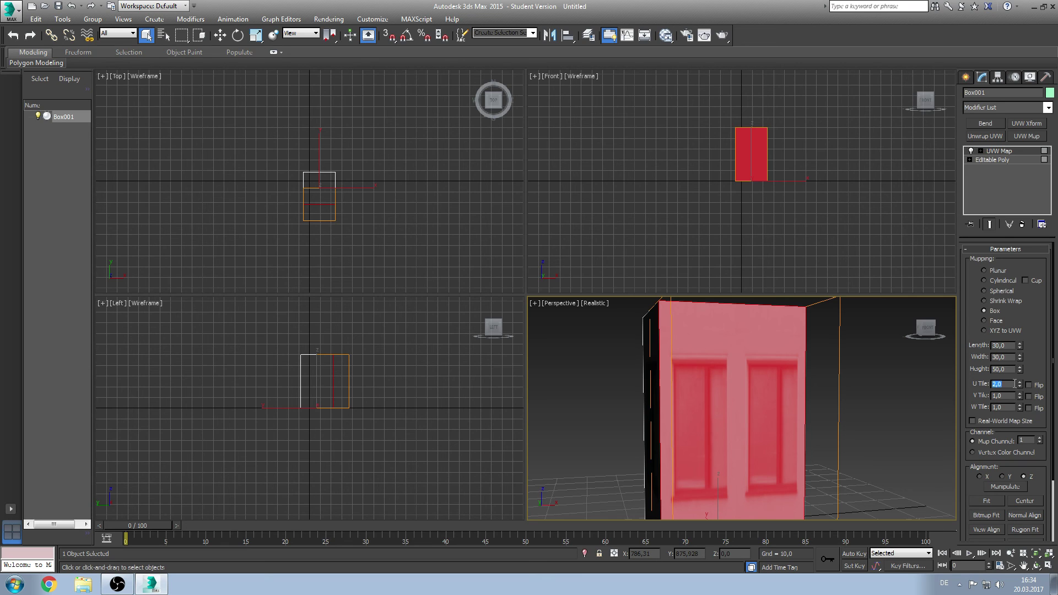
pyautogui.write('0,5')
pyautogui.press('Return')
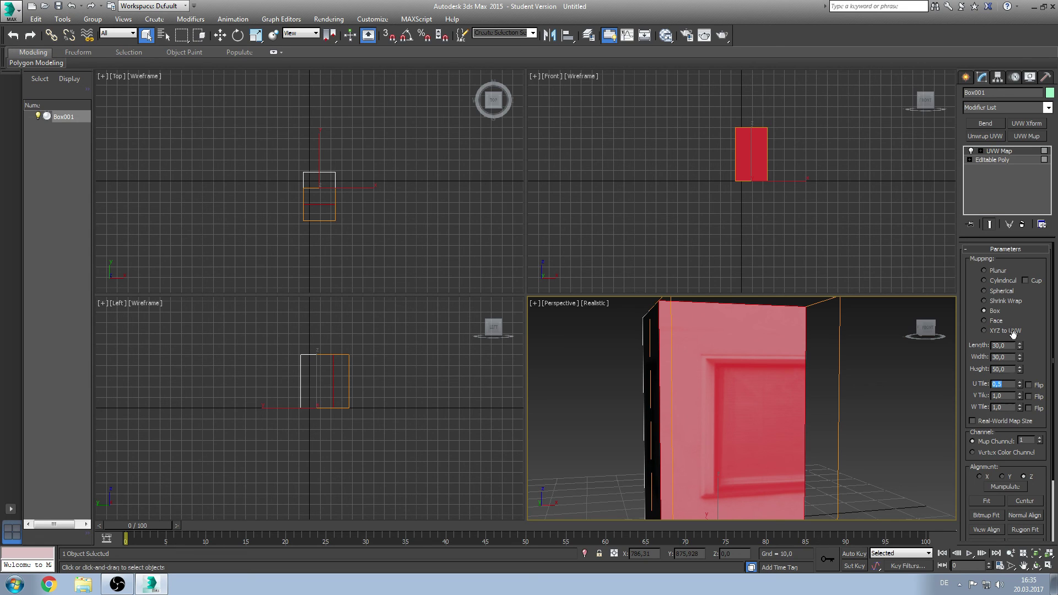
pyautogui.click(1034, 124)
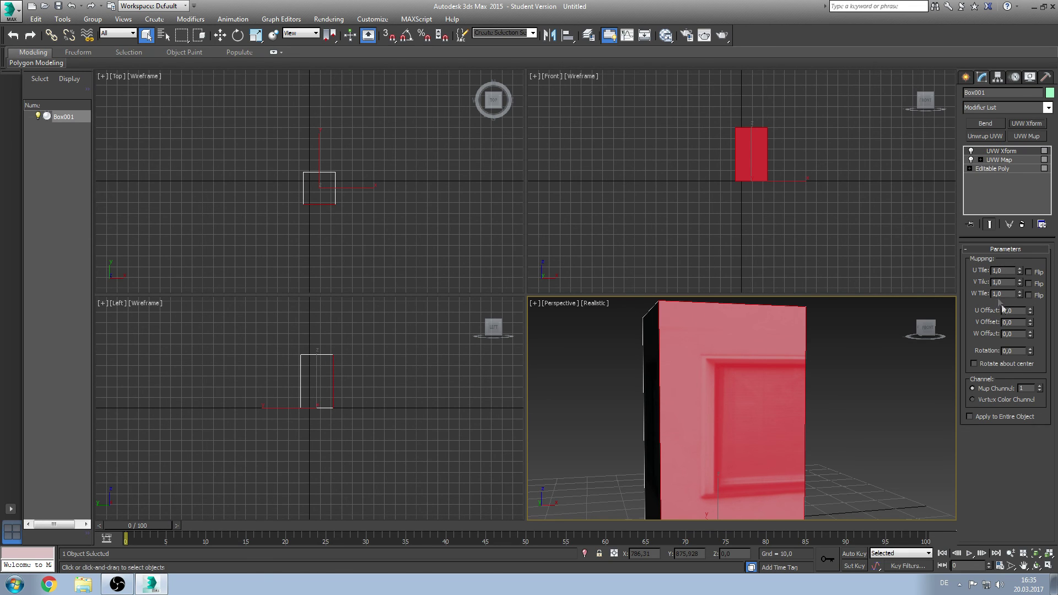
# Step: Raise the UVW Xform U Offset to 0,15 and lower the V Offset slightly below zero
pyautogui.click(1030, 312)
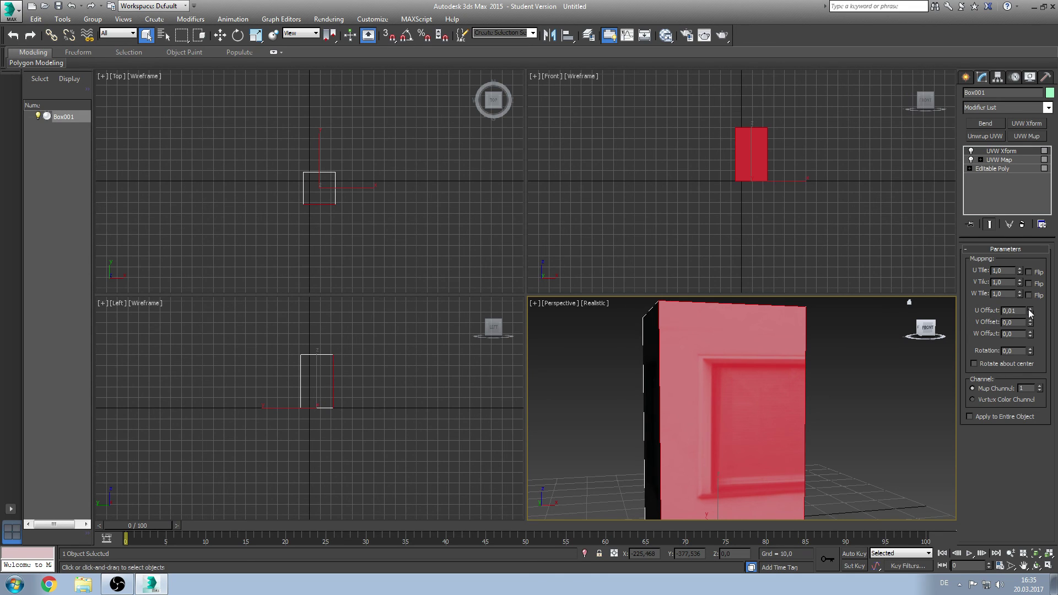
pyautogui.click(1030, 312)
pyautogui.click(1030, 312)
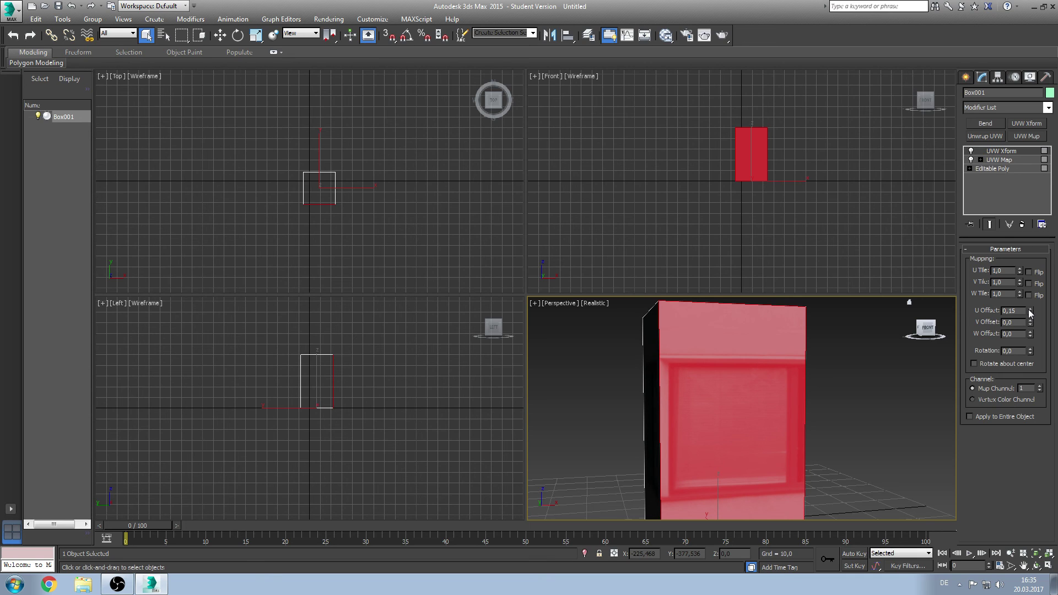
pyautogui.moveTo(1030, 325); pyautogui.dragTo(1031, 328)
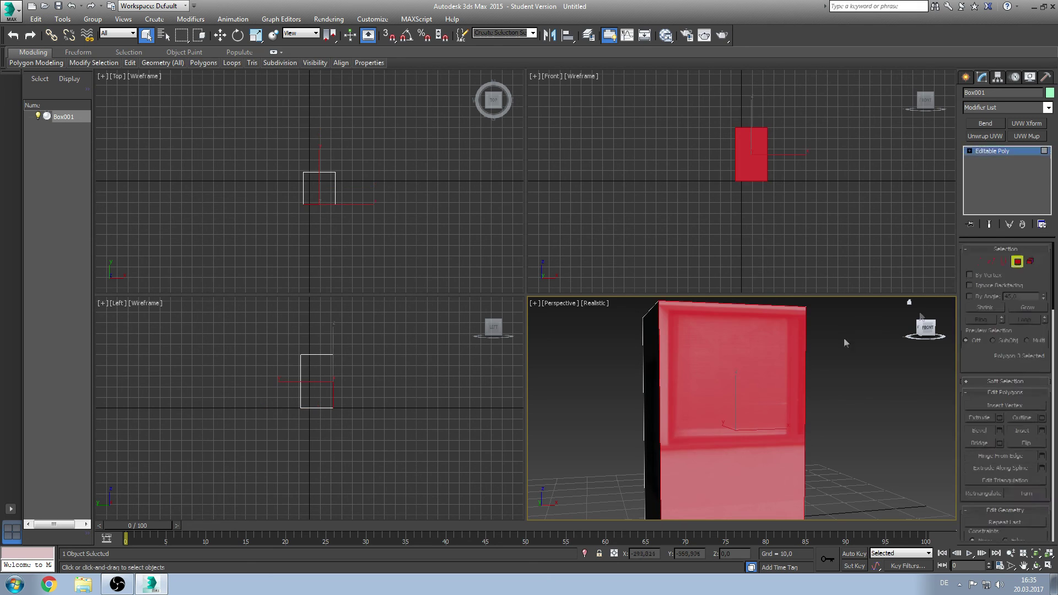
# Step: Select the large front polygon, apply Face UVW mapping, and add an Unwrap UVW modifier
pyautogui.keyDown('alt'); pyautogui.moveTo(739, 415); pyautogui.dragTo(810, 410, button='middle'); pyautogui.keyUp('alt')
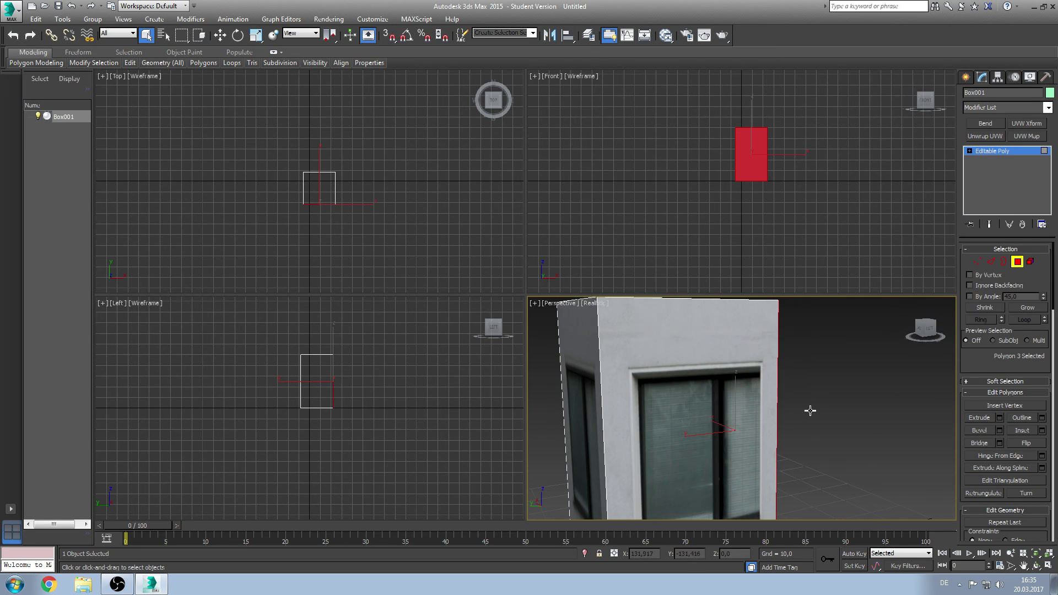
pyautogui.click(731, 415)
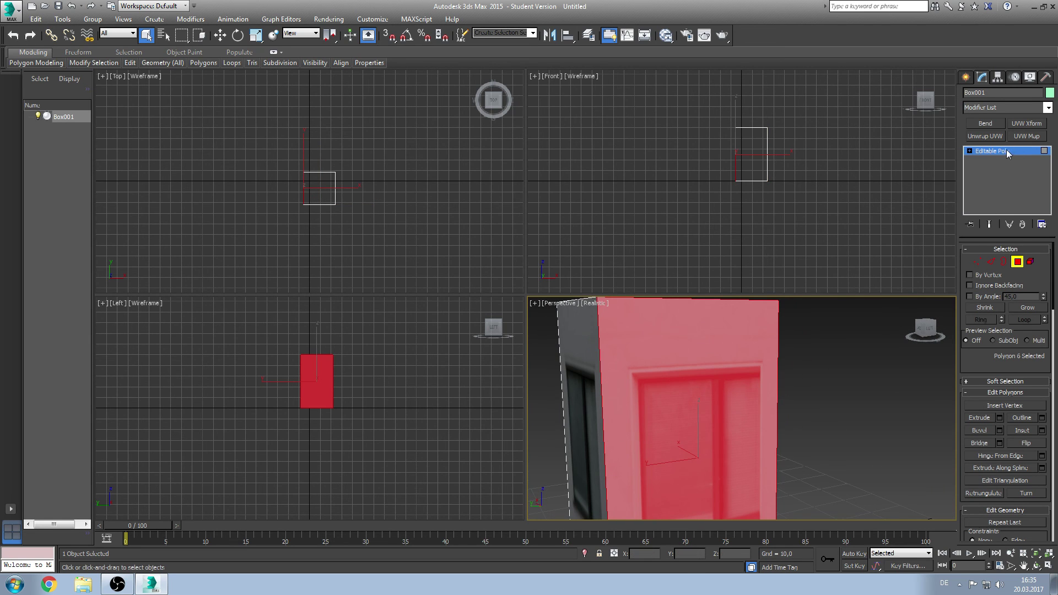
pyautogui.click(1026, 136)
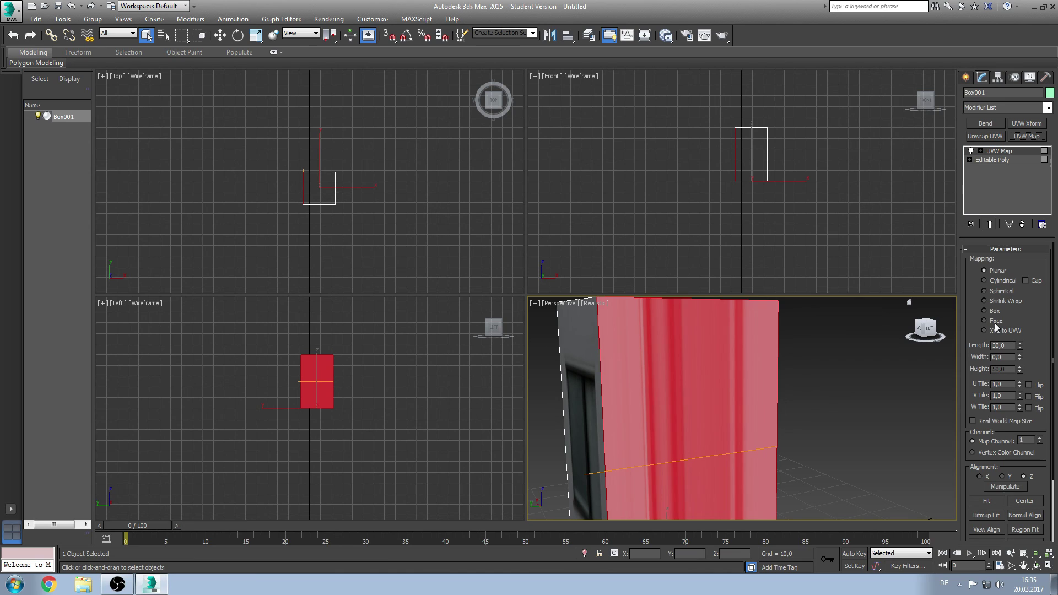
pyautogui.click(995, 321)
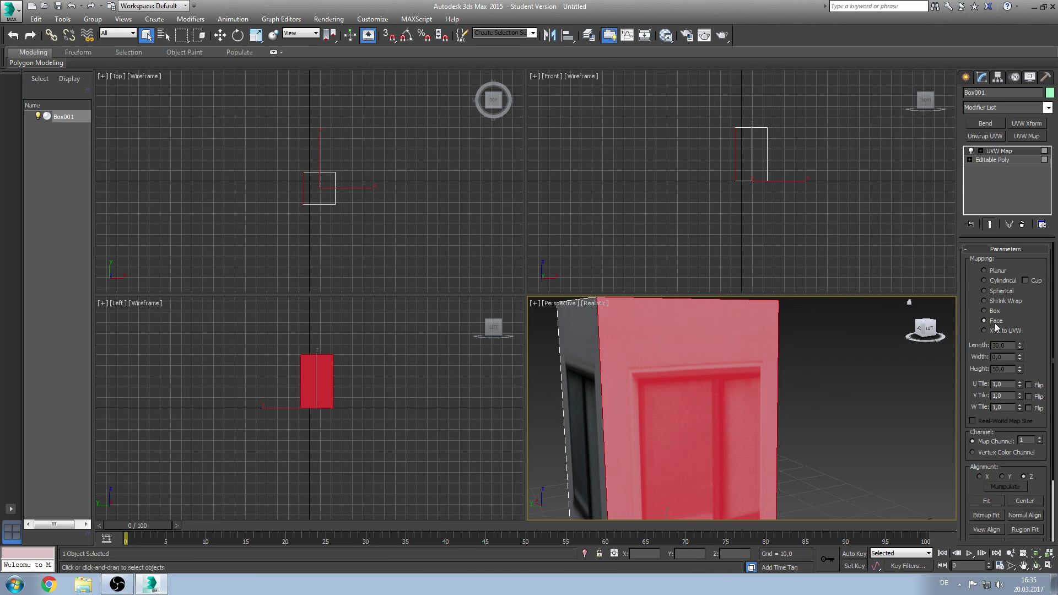
pyautogui.click(978, 138)
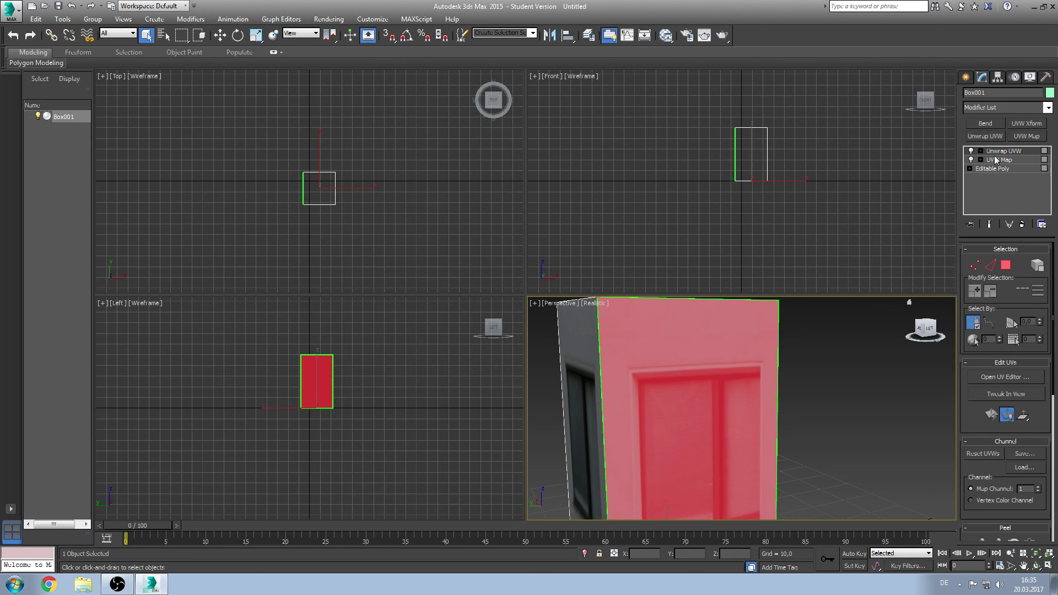
pyautogui.click(1012, 378)
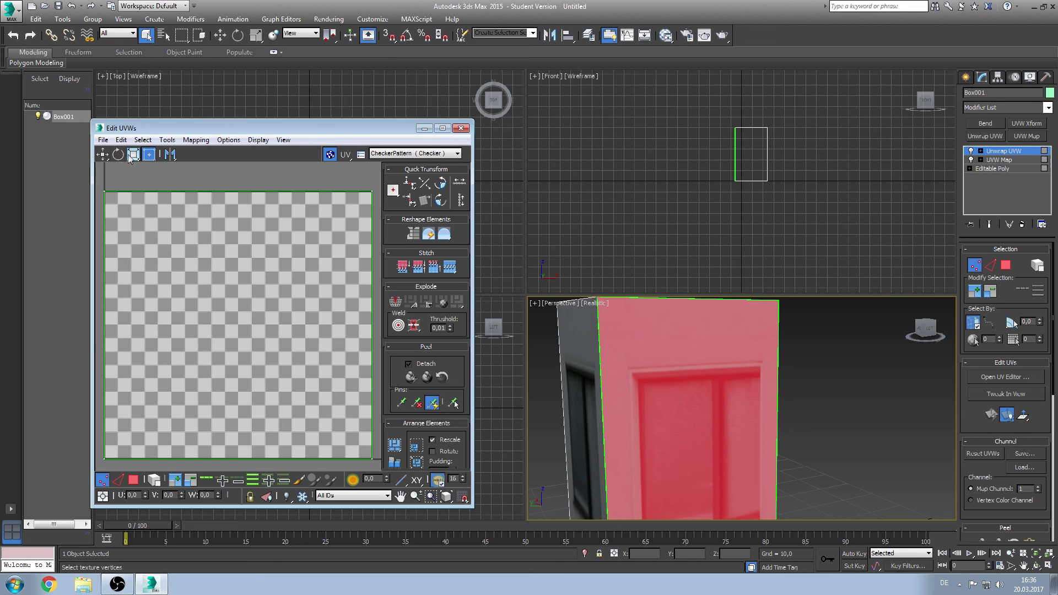
# Step: Switch to the Move tool in the UV editor and select the top-left UV vertex
pyautogui.click(102, 154)
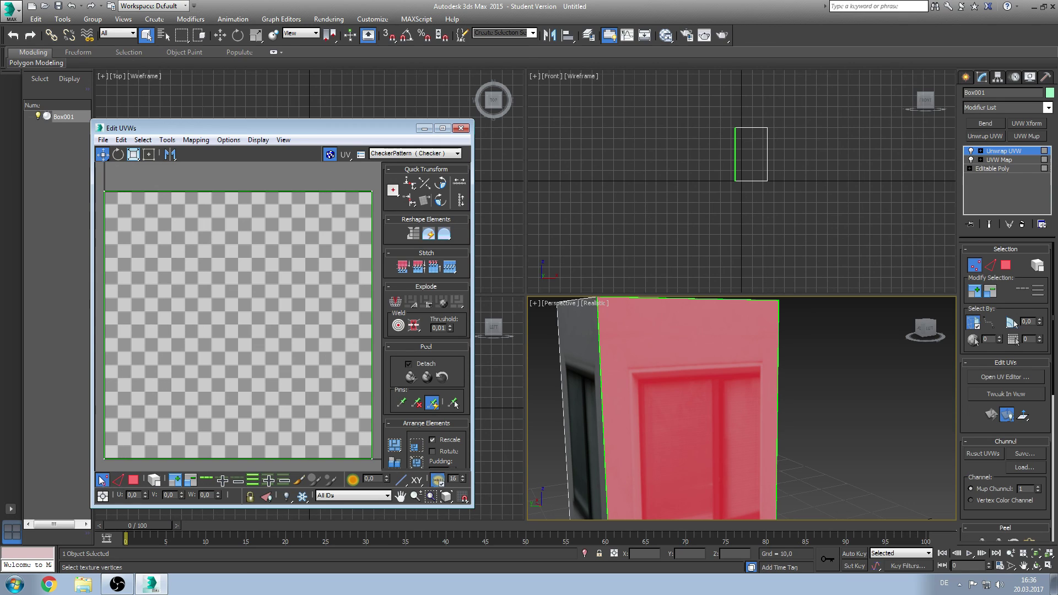
pyautogui.click(132, 494)
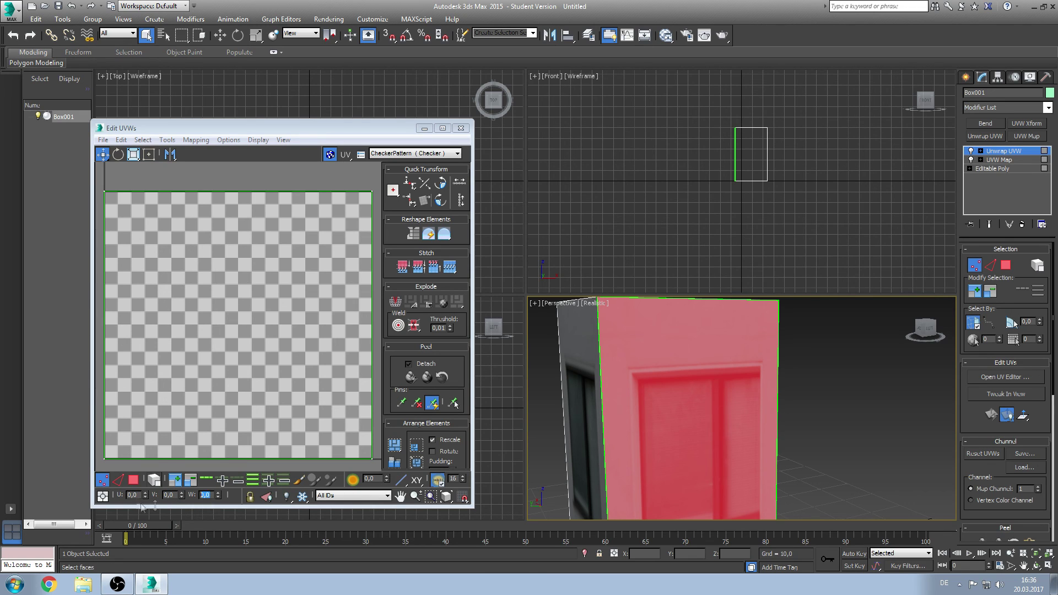
pyautogui.click(137, 394)
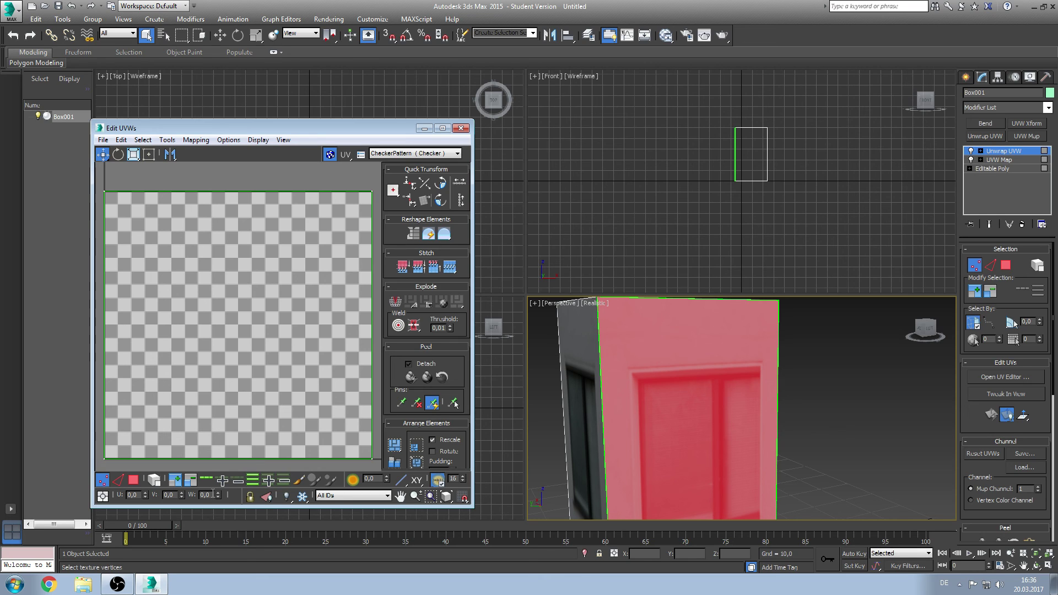
pyautogui.moveTo(126, 182); pyautogui.dragTo(82, 205)
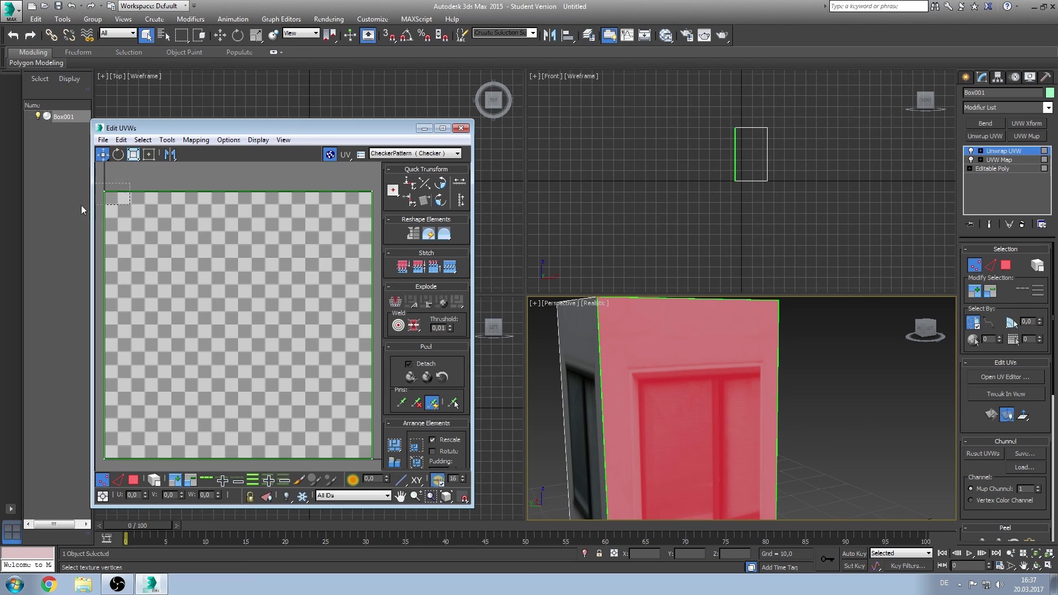
pyautogui.click(399, 154)
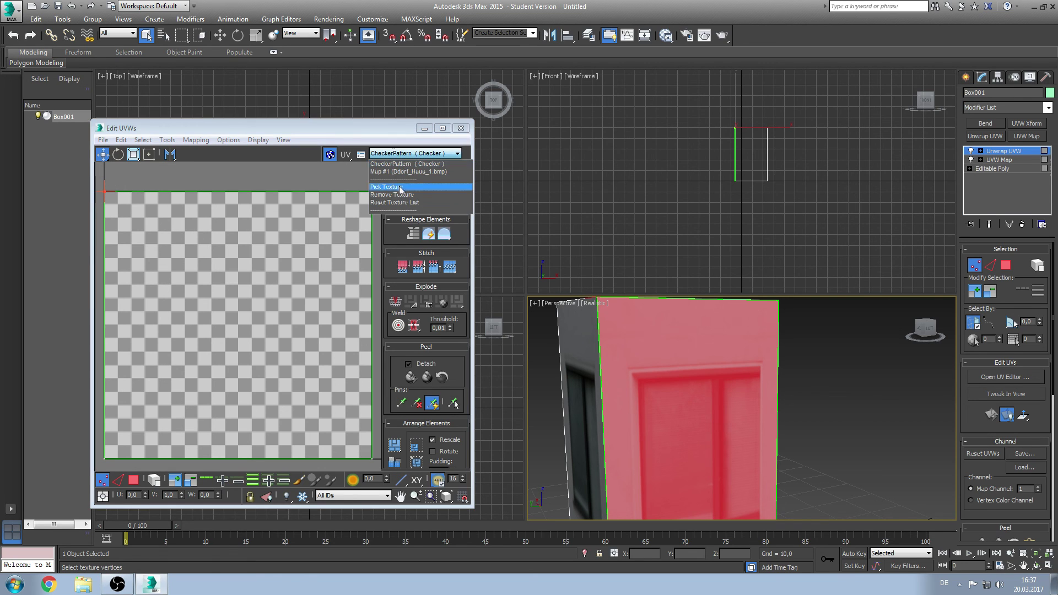
# Step: Show Map #1 behind the UVs, nudge the top-left vertex and shift the left edge
pyautogui.click(408, 171)
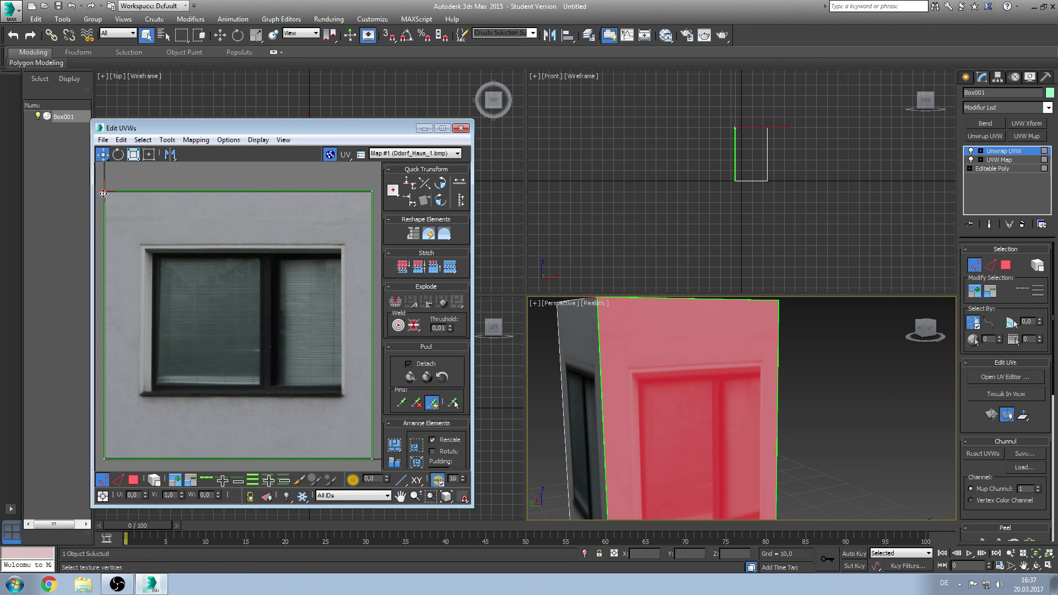
pyautogui.moveTo(106, 190)
pyautogui.mouseDown()
pyautogui.moveTo(179, 187)
pyautogui.moveTo(229, 236)
pyautogui.moveTo(226, 256)
pyautogui.moveTo(158, 286)
pyautogui.moveTo(142, 349)
pyautogui.moveTo(198, 330)
pyautogui.moveTo(259, 287)
pyautogui.moveTo(218, 275)
pyautogui.moveTo(150, 208)
pyautogui.moveTo(104, 192)
pyautogui.mouseUp()
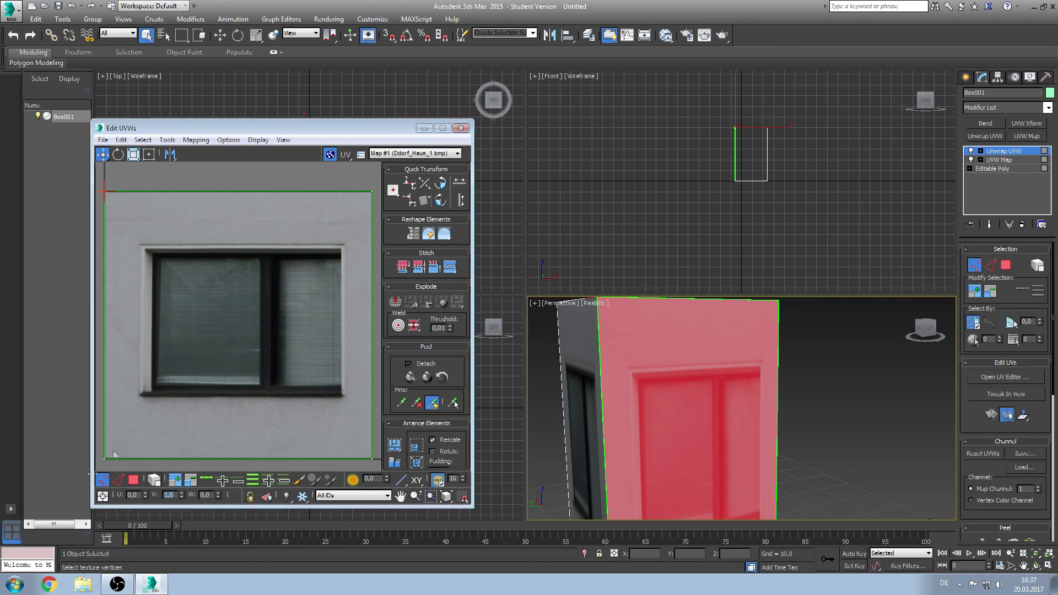
pyautogui.click(207, 178)
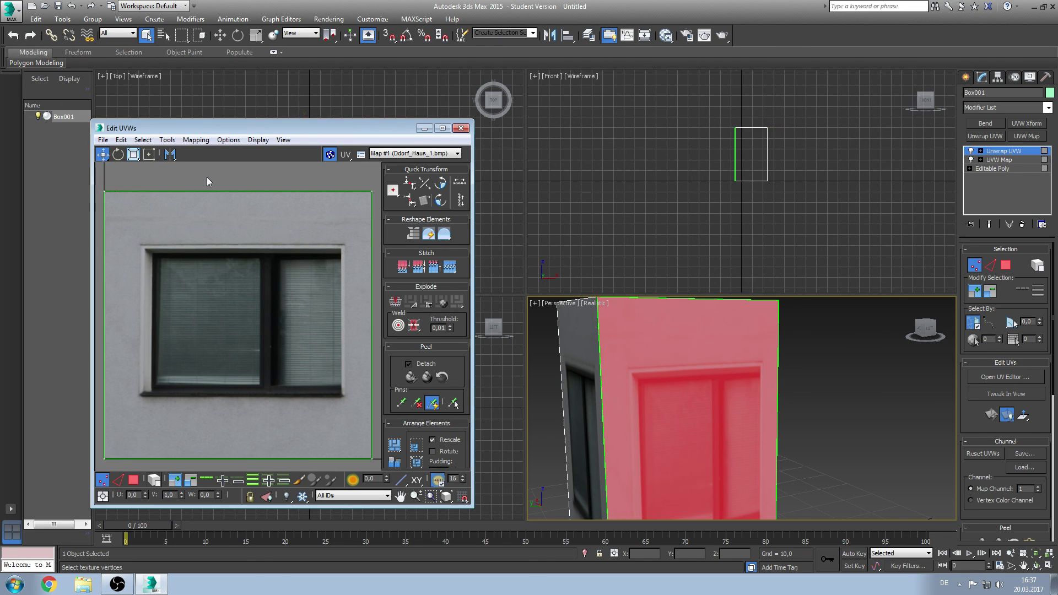
pyautogui.click(118, 481)
pyautogui.click(106, 322)
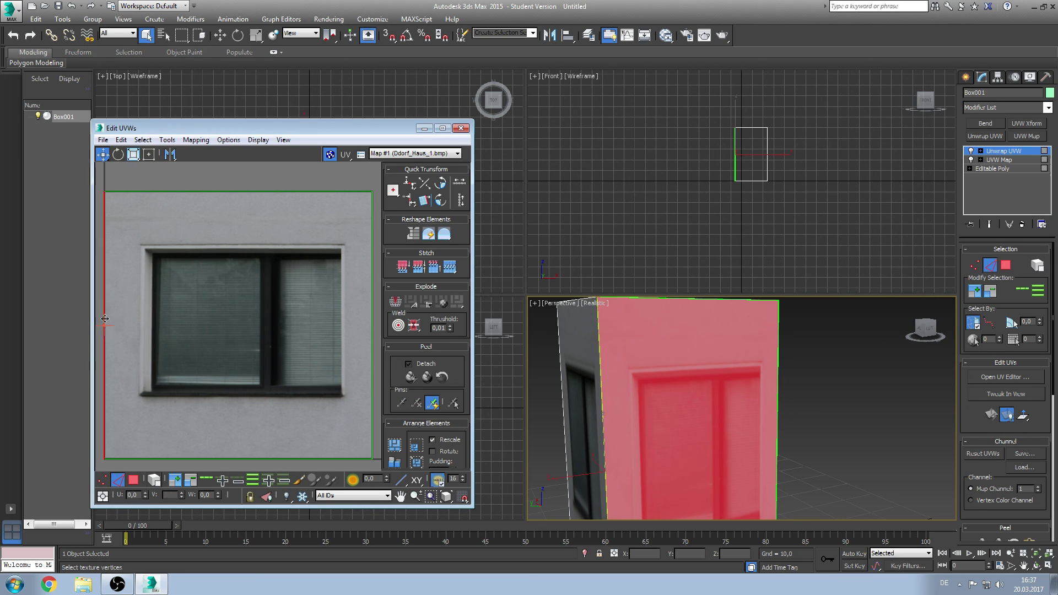
pyautogui.moveTo(106, 322)
pyautogui.mouseDown()
pyautogui.moveTo(259, 318)
pyautogui.moveTo(104, 323)
pyautogui.mouseUp()
# Step: Try rotating the left UV edge, undo it, then try moving the whole UV face
pyautogui.click(118, 154)
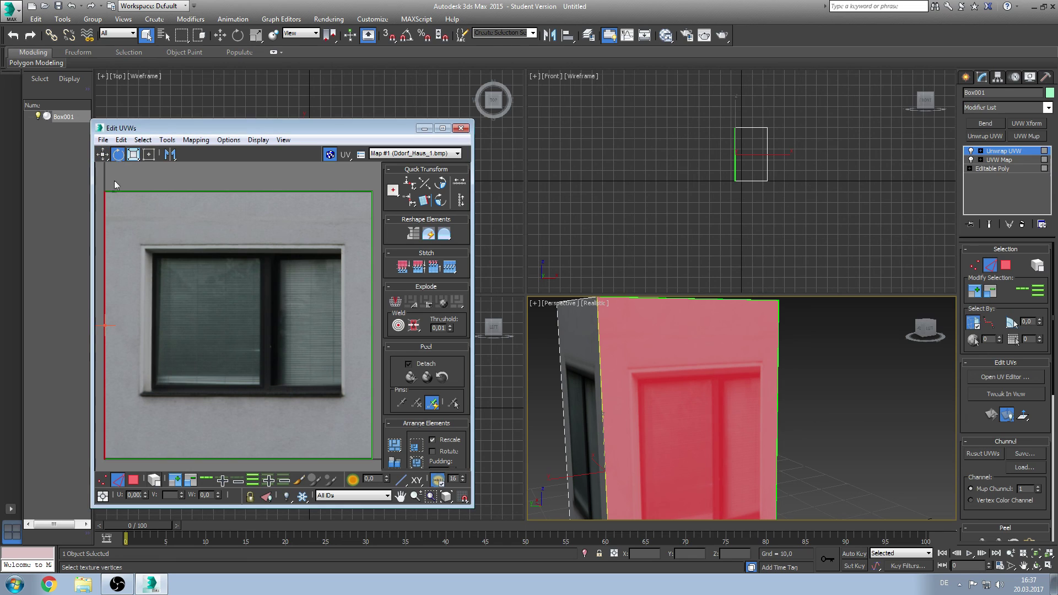
pyautogui.moveTo(103, 225); pyautogui.dragTo(107, 331)
pyautogui.hotkey('ctrl', 'z')
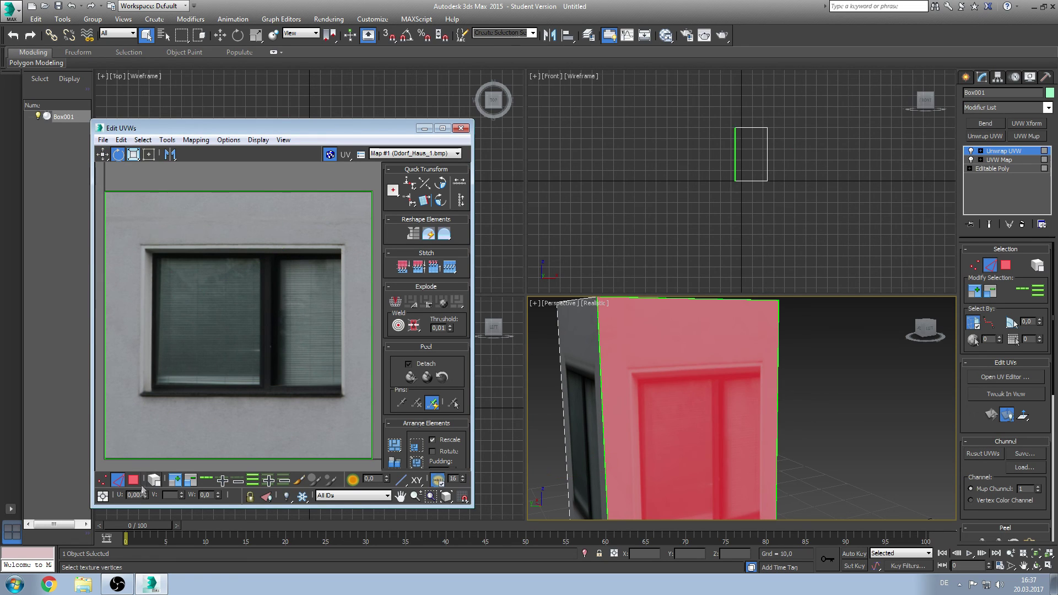
pyautogui.click(134, 479)
pyautogui.click(227, 285)
pyautogui.press('w')
pyautogui.moveTo(227, 285); pyautogui.dragTo(233, 249)
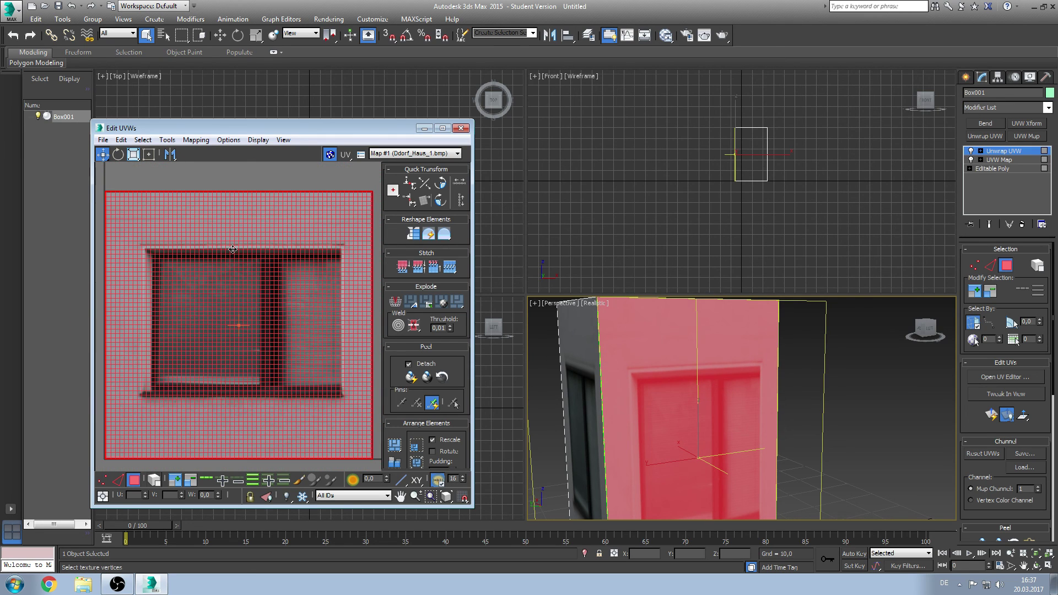
# Step: Freeform-shrink the UV square, pull the top vertices inward into a trapezoid, and collapse the stack
pyautogui.click(102, 479)
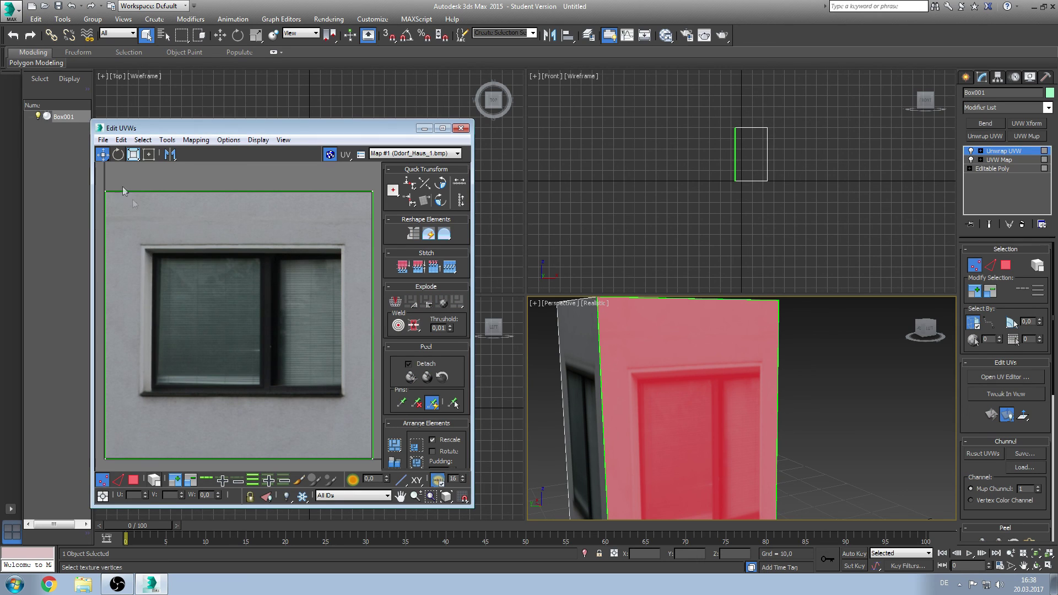
pyautogui.moveTo(100, 182); pyautogui.dragTo(409, 201)
pyautogui.click(133, 154)
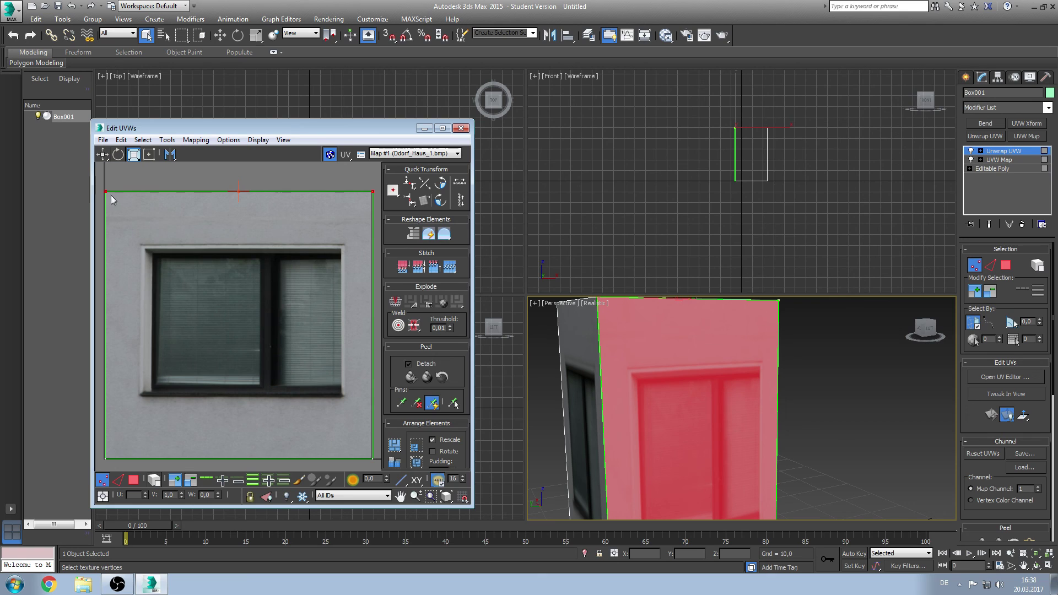
pyautogui.moveTo(100, 186); pyautogui.dragTo(380, 467)
pyautogui.moveTo(107, 193); pyautogui.dragTo(166, 216)
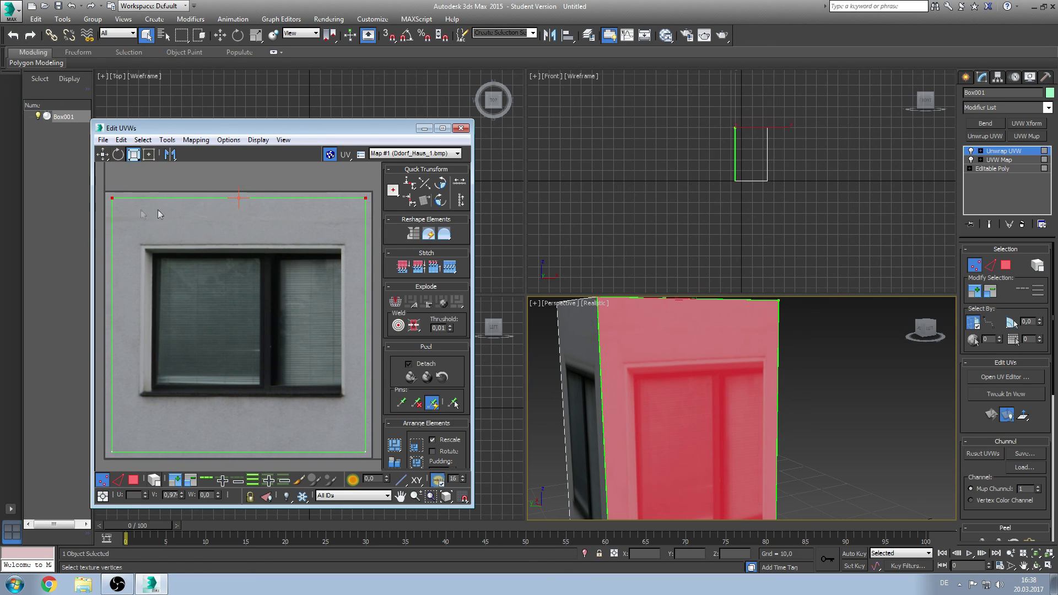
pyautogui.click(113, 197)
pyautogui.moveTo(113, 198); pyautogui.dragTo(237, 273)
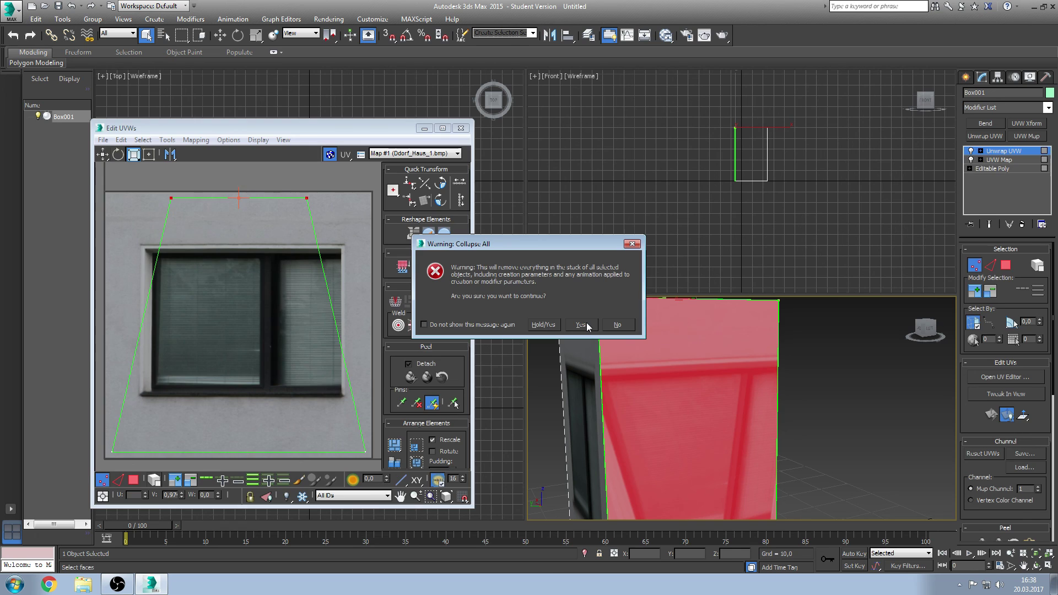
pyautogui.click(586, 324)
# Step: In Polygon mode, orbit and zoom around the box to inspect its left and top faces
pyautogui.scroll(-2, 722, 443)
pyautogui.scroll(-6, 688, 392)
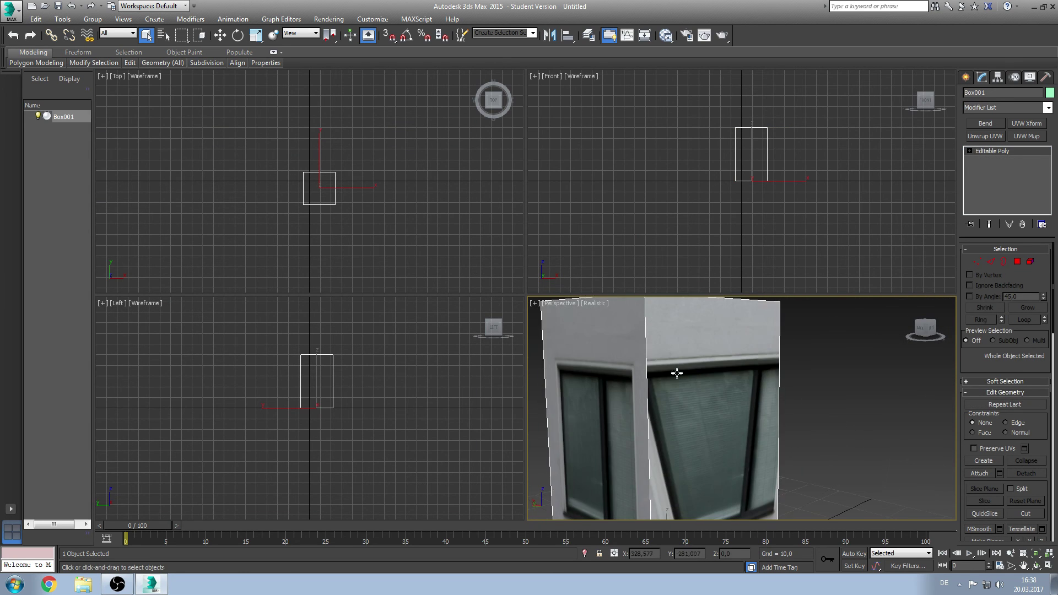
pyautogui.click(1017, 261)
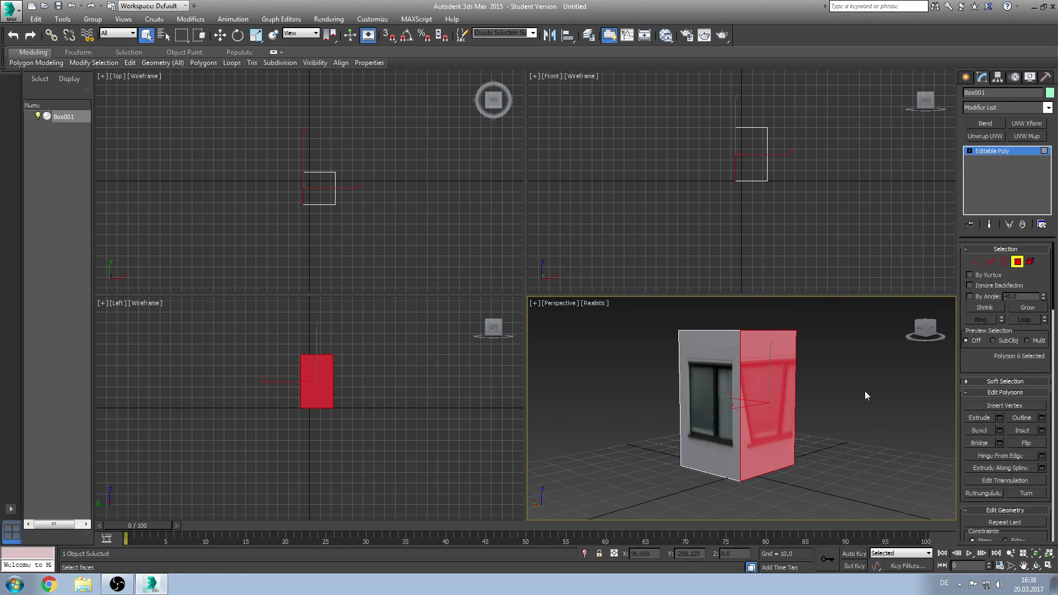
pyautogui.click(857, 402)
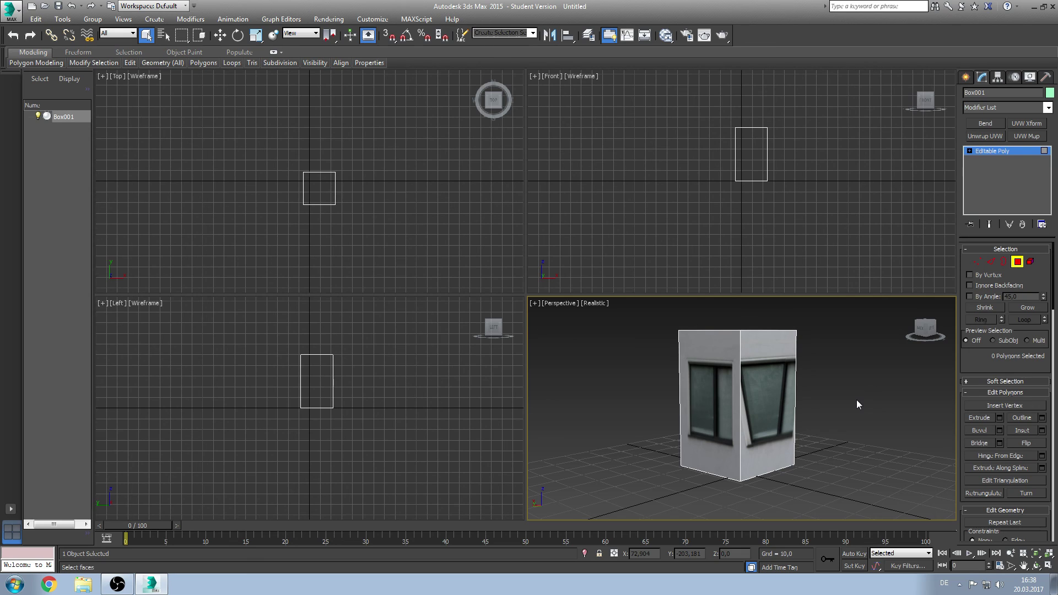
pyautogui.click(727, 390)
pyautogui.keyDown('alt'); pyautogui.moveTo(715, 388); pyautogui.dragTo(704, 394, button='middle'); pyautogui.keyUp('alt')
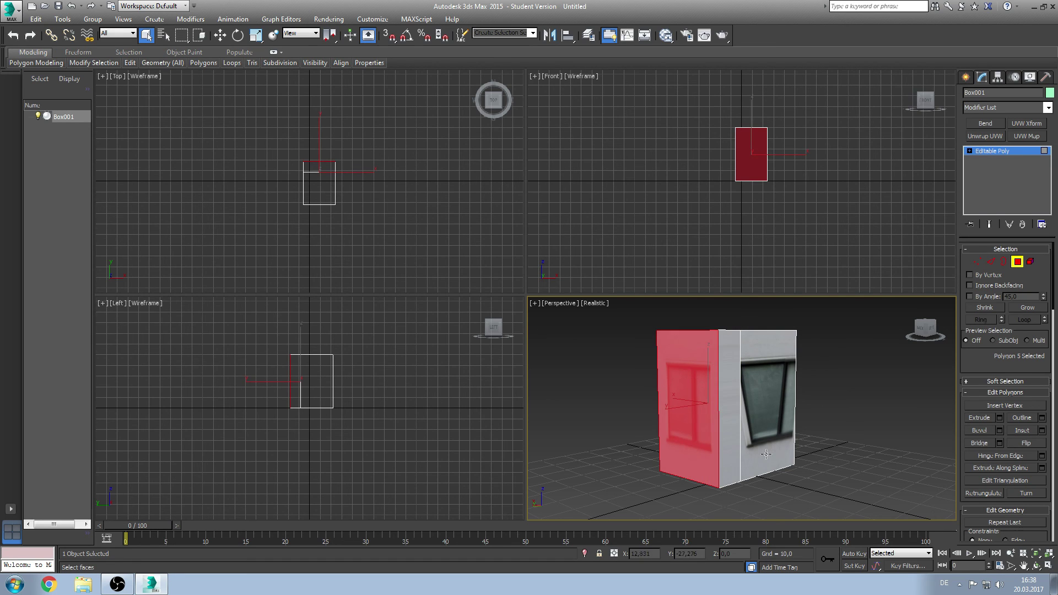
pyautogui.keyDown('alt'); pyautogui.moveTo(749, 445); pyautogui.dragTo(814, 401, button='middle'); pyautogui.keyUp('alt')
pyautogui.click(814, 401)
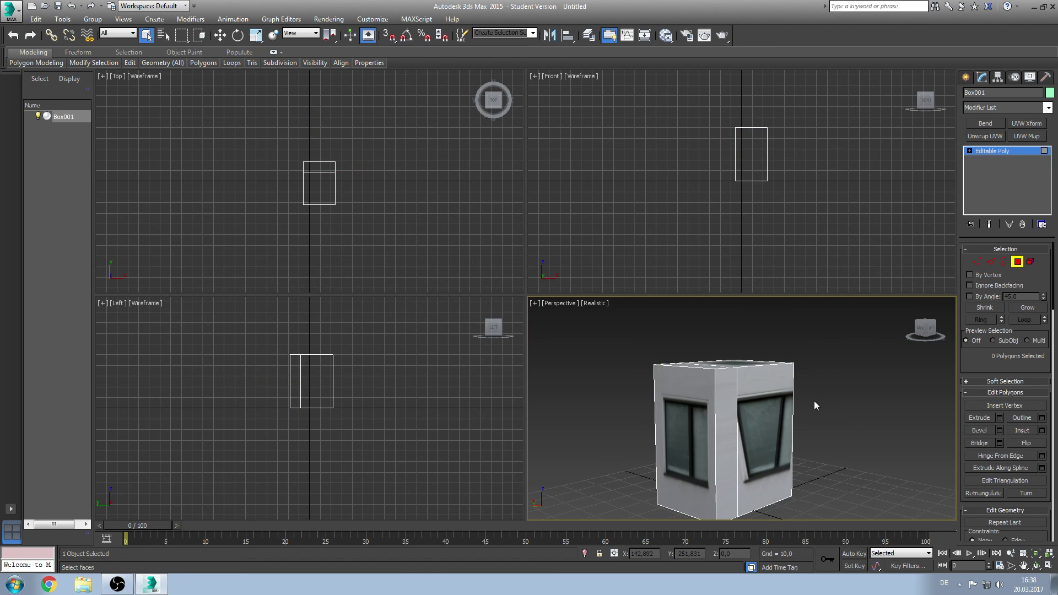
pyautogui.scroll(5, 754, 373)
pyautogui.scroll(-3, 754, 374)
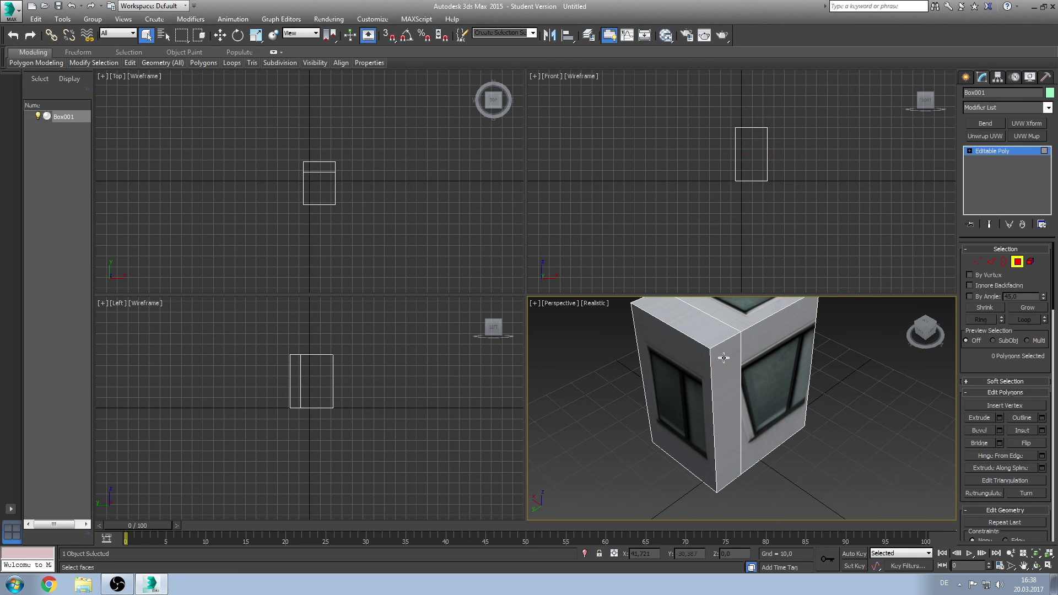
# Step: Marquee-select the five thin strip faces along the side edge in the Top viewport
pyautogui.click(719, 364)
pyautogui.scroll(3, 755, 366)
pyautogui.scroll(-3, 758, 373)
pyautogui.scroll(8, 758, 374)
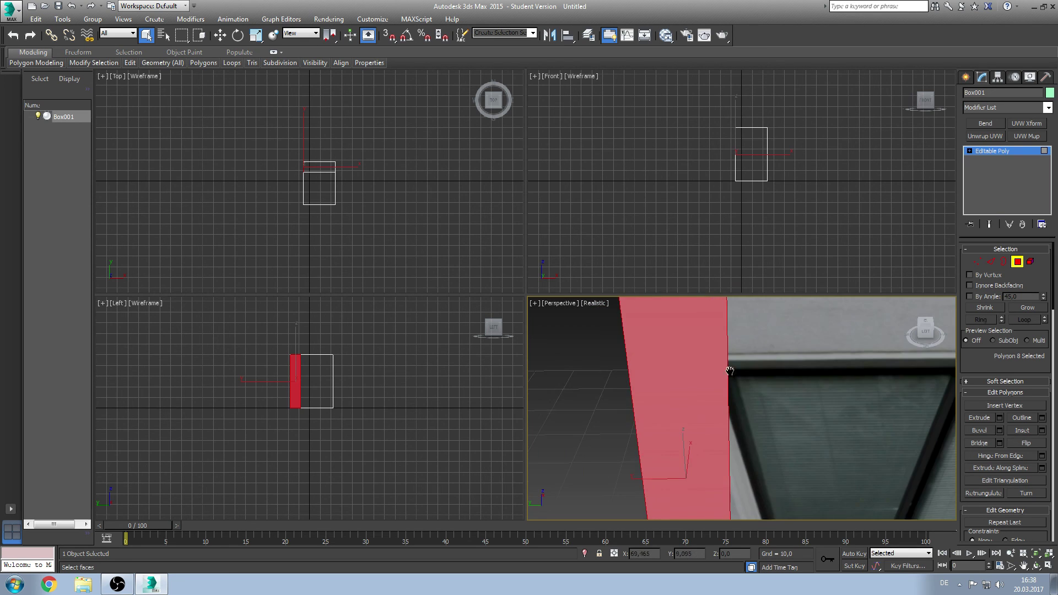
pyautogui.keyDown('alt'); pyautogui.moveTo(743, 424); pyautogui.dragTo(746, 359, button='middle'); pyautogui.keyUp('alt')
pyautogui.click(699, 366)
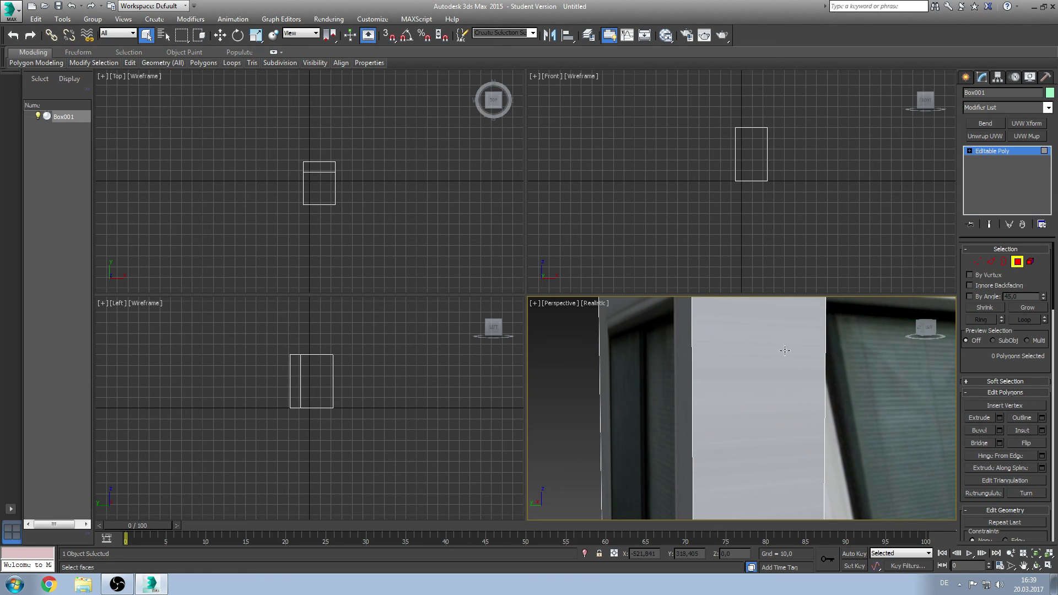
pyautogui.hotkey('shift', 'z')
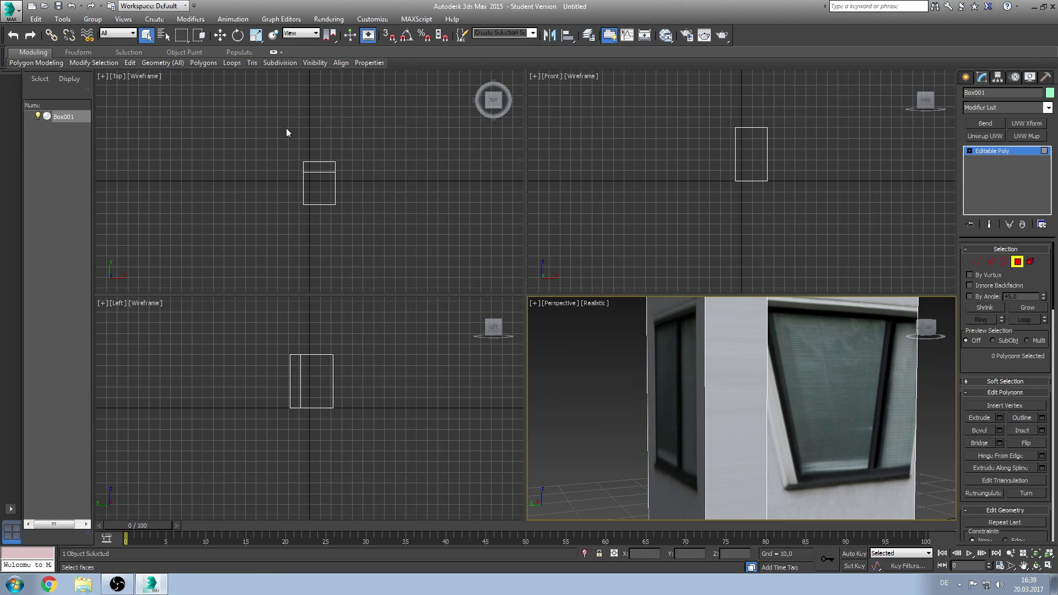
pyautogui.moveTo(286, 128); pyautogui.dragTo(388, 168)
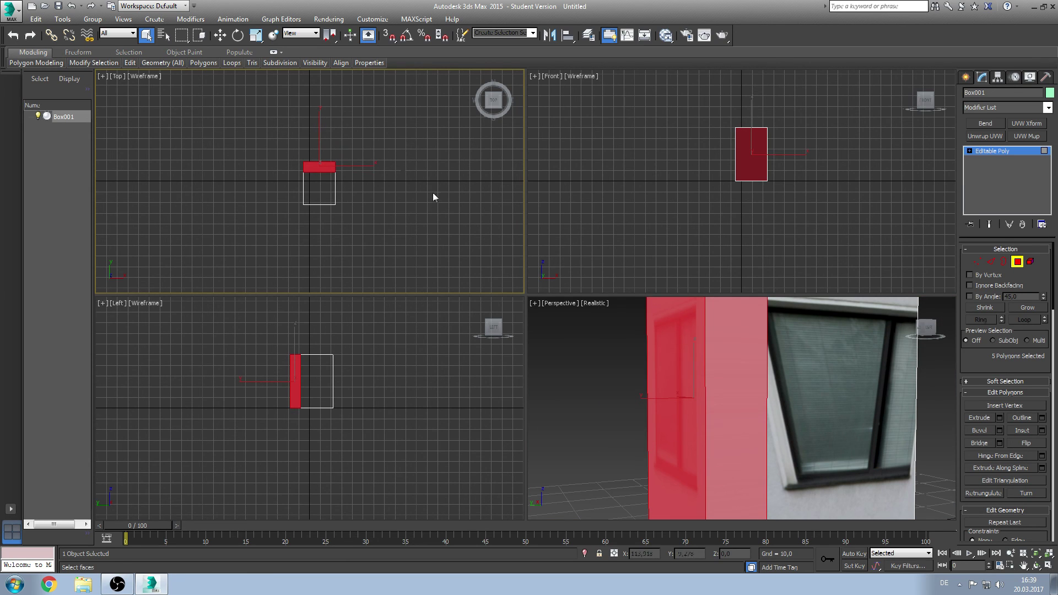
pyautogui.rightClick(616, 350)
pyautogui.scroll(-4, 616, 350)
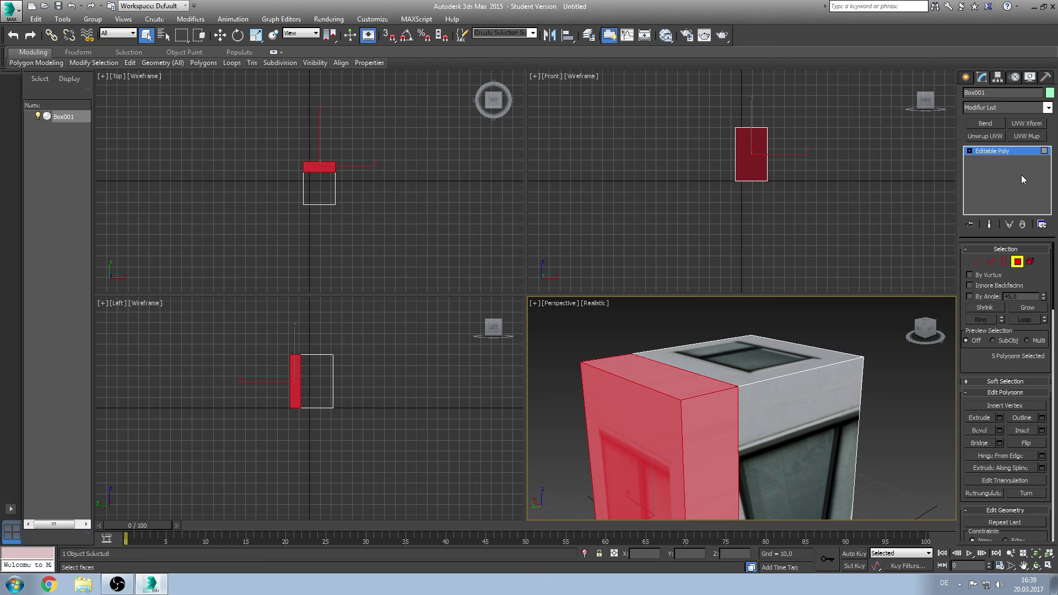
# Step: Add a UVW Map modifier to the strip faces, trying Box mapping then settling on Face
pyautogui.click(1030, 137)
pyautogui.keyDown('alt'); pyautogui.moveTo(899, 385); pyautogui.dragTo(862, 341, button='middle'); pyautogui.keyUp('alt')
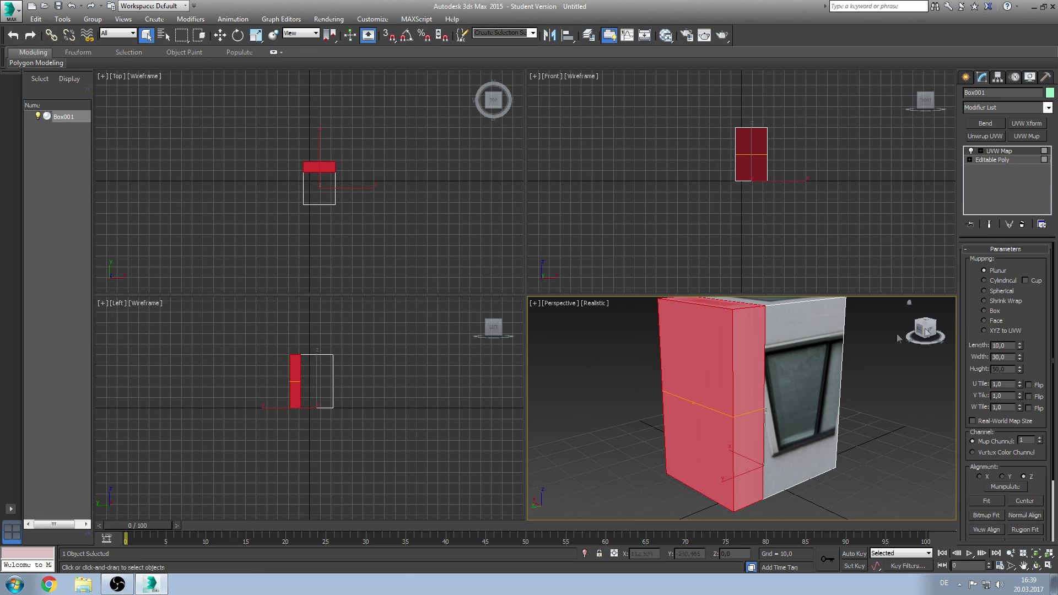
pyautogui.click(995, 311)
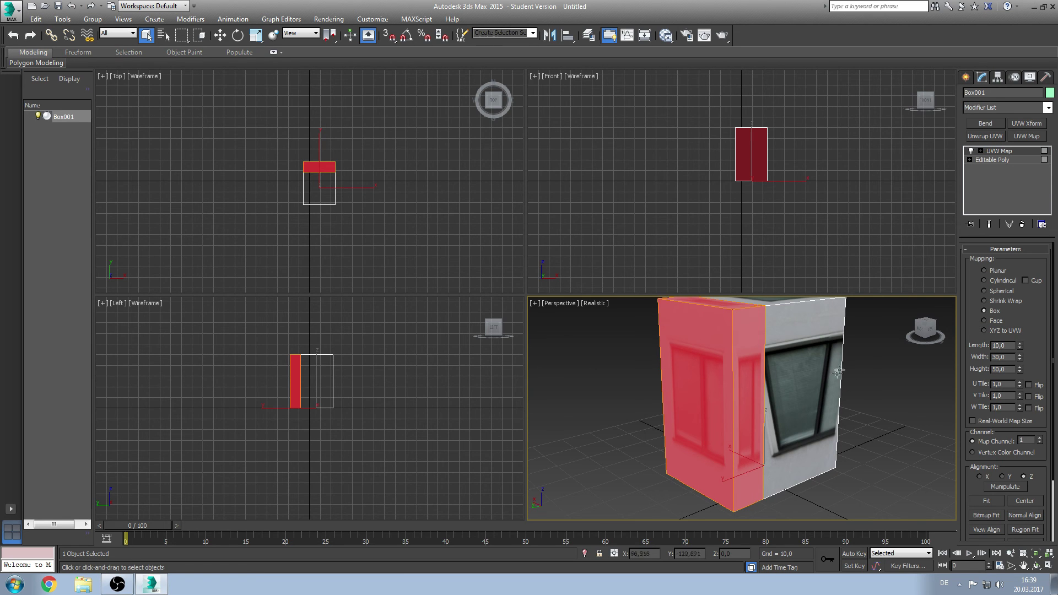
pyautogui.scroll(10, 815, 367)
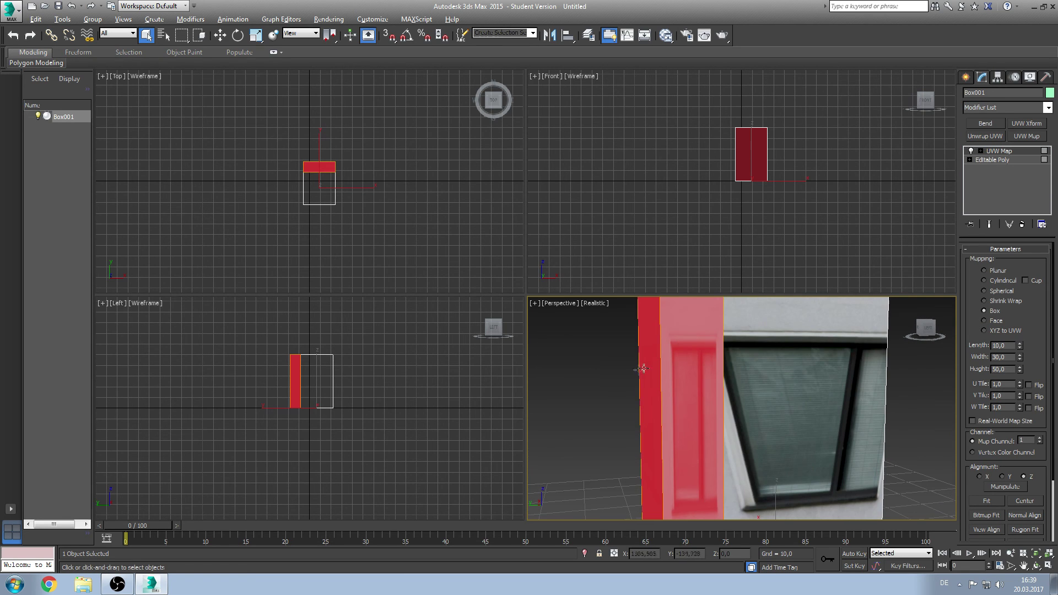
pyautogui.keyDown('alt'); pyautogui.moveTo(711, 348); pyautogui.dragTo(737, 370, button='middle'); pyautogui.keyUp('alt')
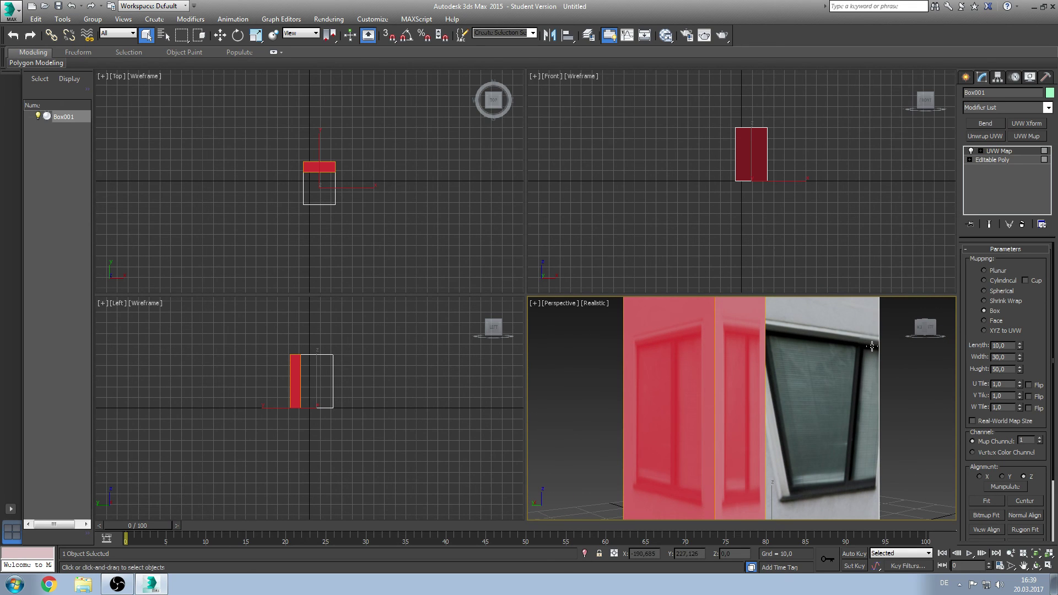
pyautogui.click(989, 321)
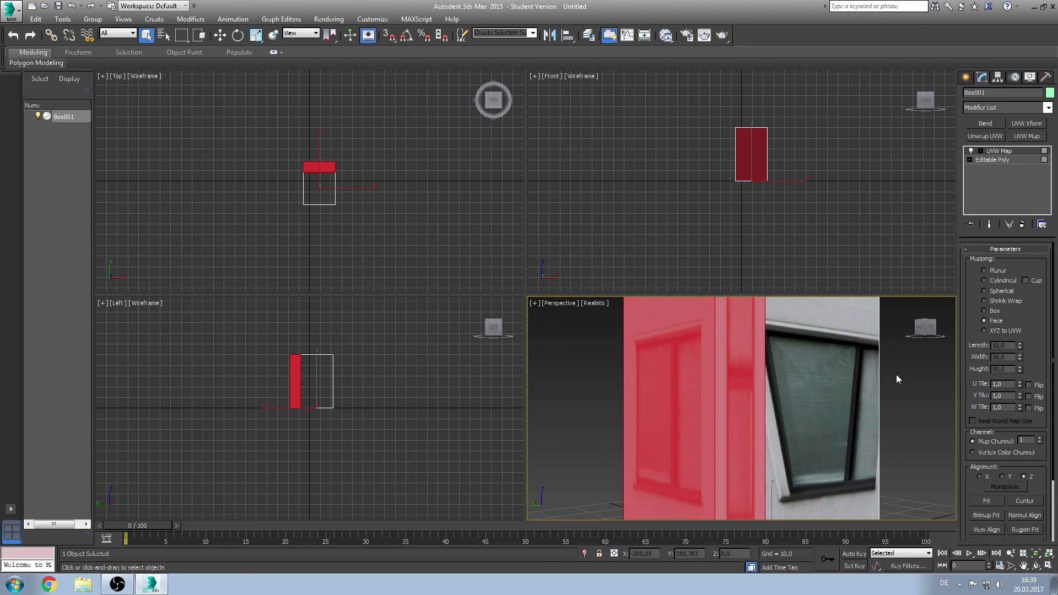
pyautogui.keyDown('alt'); pyautogui.moveTo(896, 376); pyautogui.dragTo(788, 430, button='middle'); pyautogui.keyUp('alt')
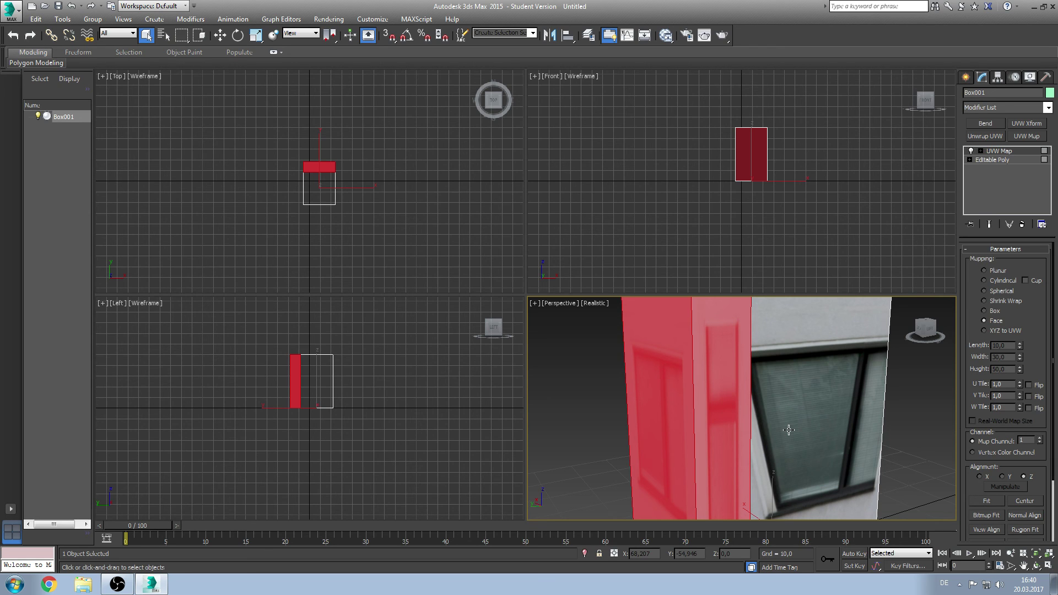
pyautogui.hotkey('ctrl', 'z')
# Step: Orbit and zoom the Perspective view to inspect the window texture on the narrow strips
pyautogui.keyDown('alt'); pyautogui.moveTo(685, 404); pyautogui.dragTo(695, 421, button='middle'); pyautogui.keyUp('alt')
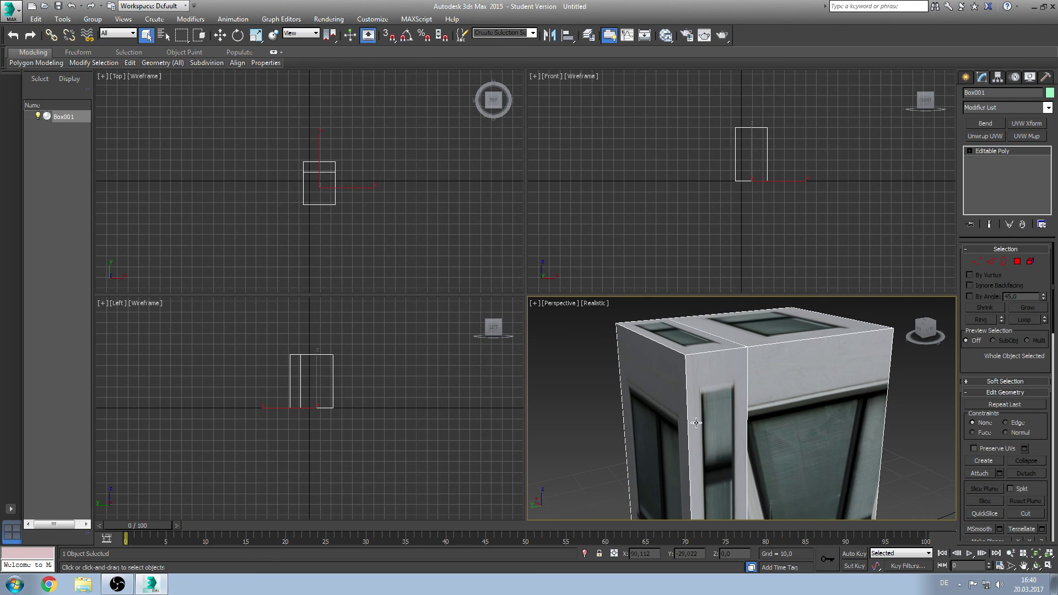
pyautogui.scroll(4, 741, 359)
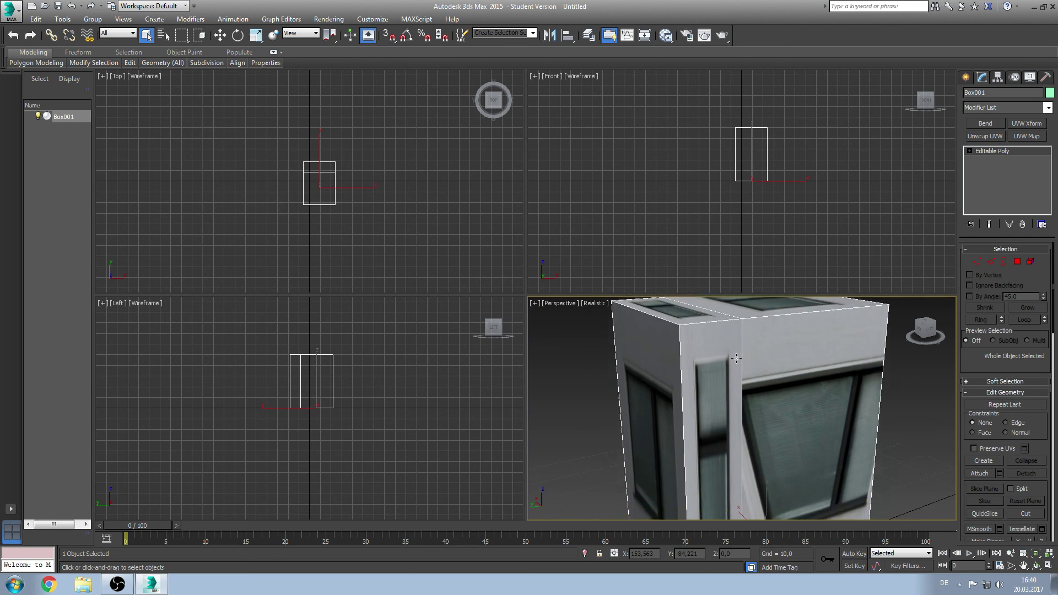
pyautogui.scroll(-4, 741, 360)
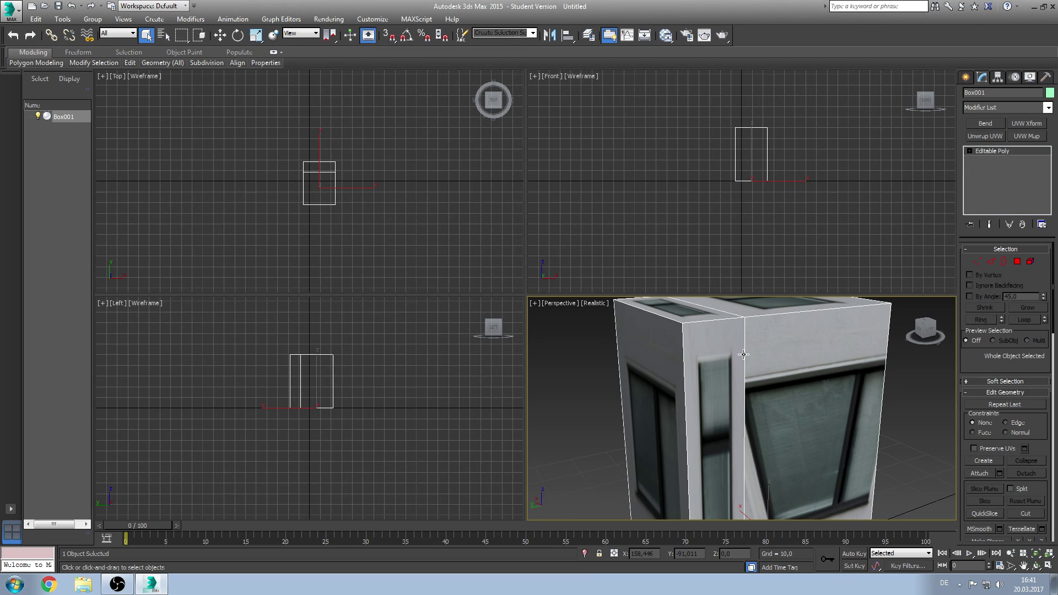
pyautogui.scroll(2, 788, 361)
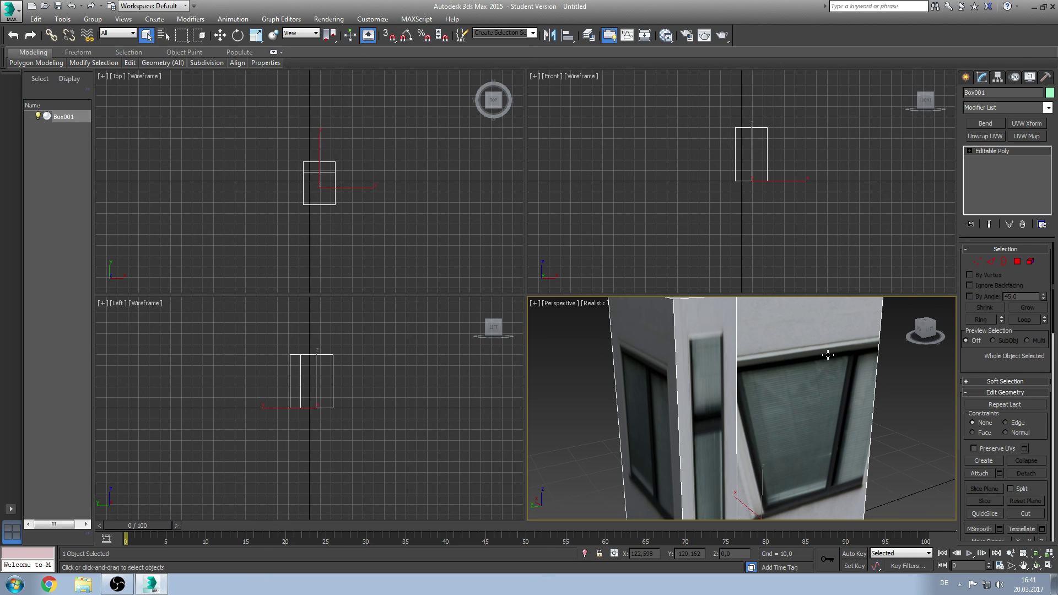
# Step: Render a test image of the textured box, close it, and bring up Render Setup
pyautogui.click(704, 37)
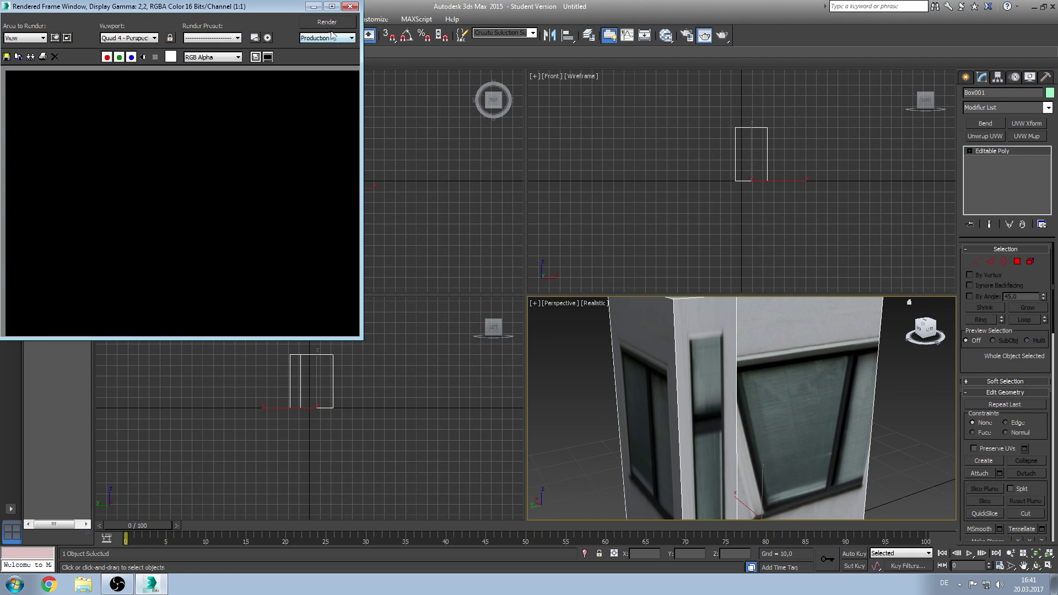
pyautogui.click(327, 22)
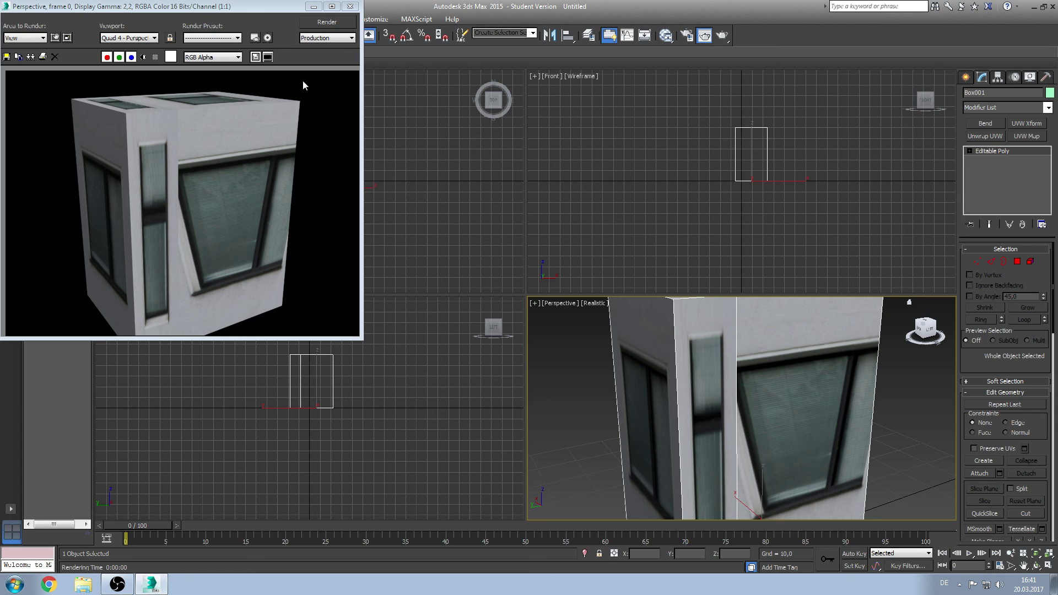
pyautogui.click(350, 6)
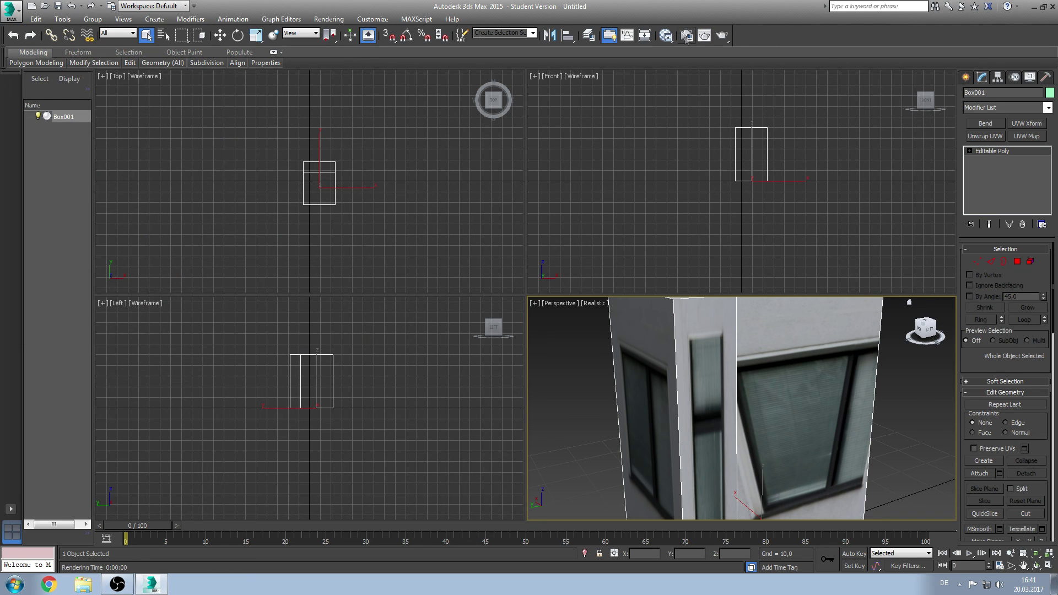
pyautogui.click(686, 37)
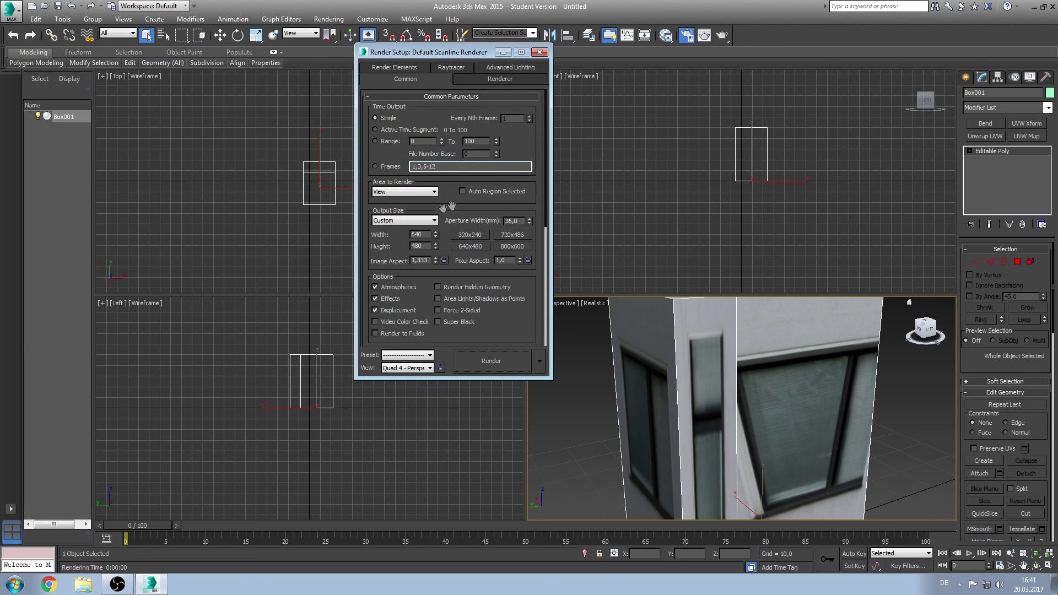
# Step: Choose the HDTV (video) 1920×1080 output size preset and start the render
pyautogui.click(415, 220)
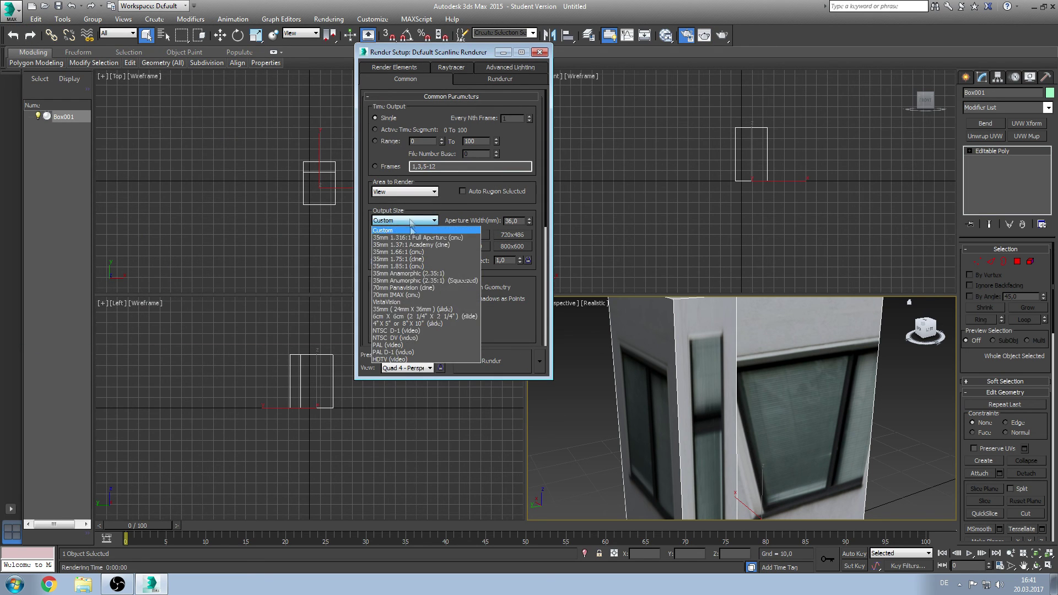
pyautogui.click(420, 359)
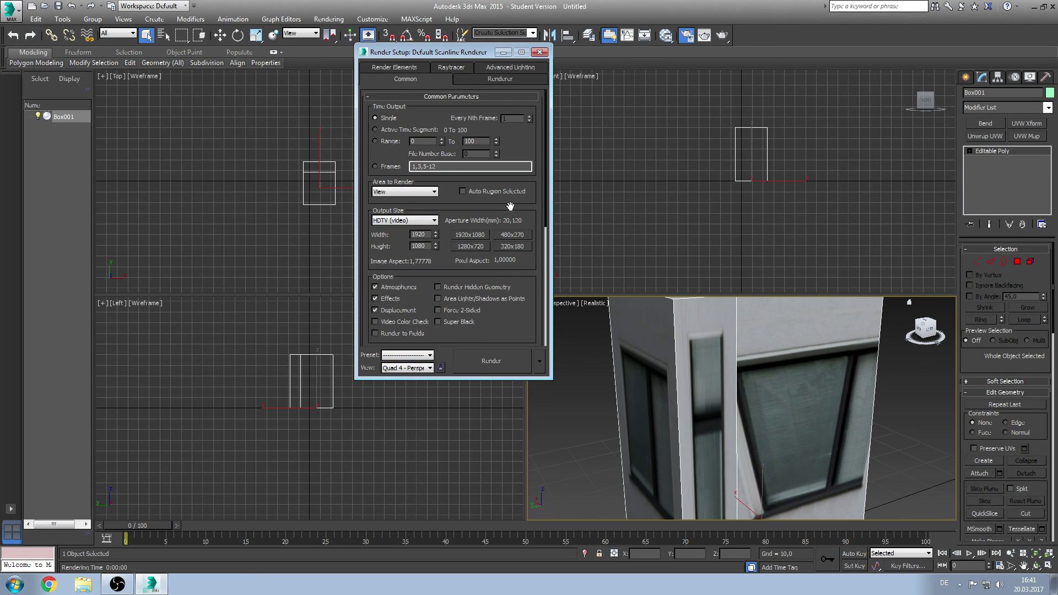
pyautogui.click(487, 361)
# Step: Maximize the finished 1920×1080 render, zoom in to inspect detail, then close it
pyautogui.click(508, 7)
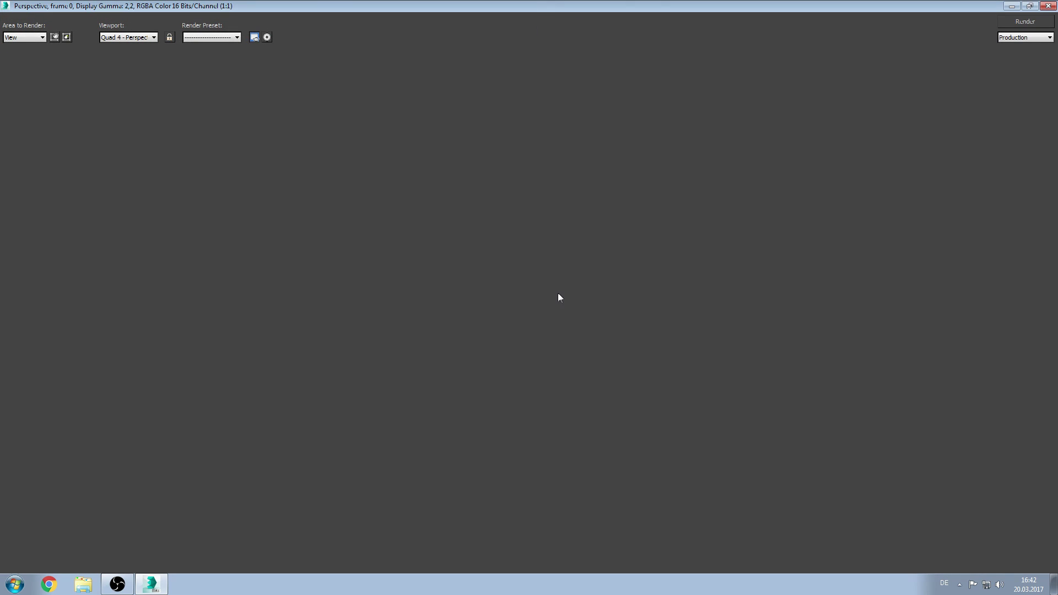
pyautogui.scroll(1, 578, 263)
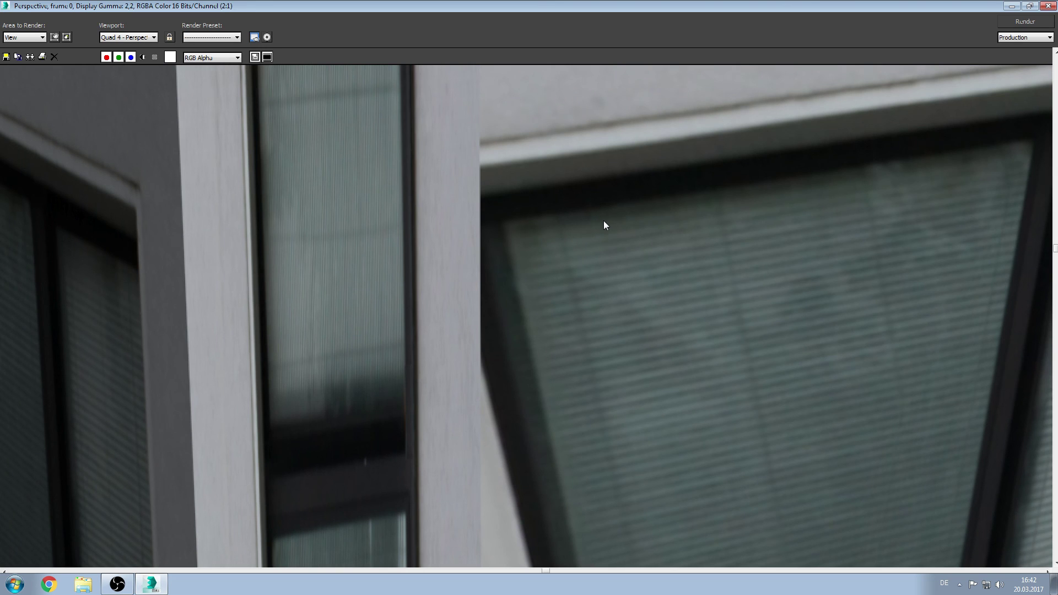
pyautogui.scroll(1, 604, 223)
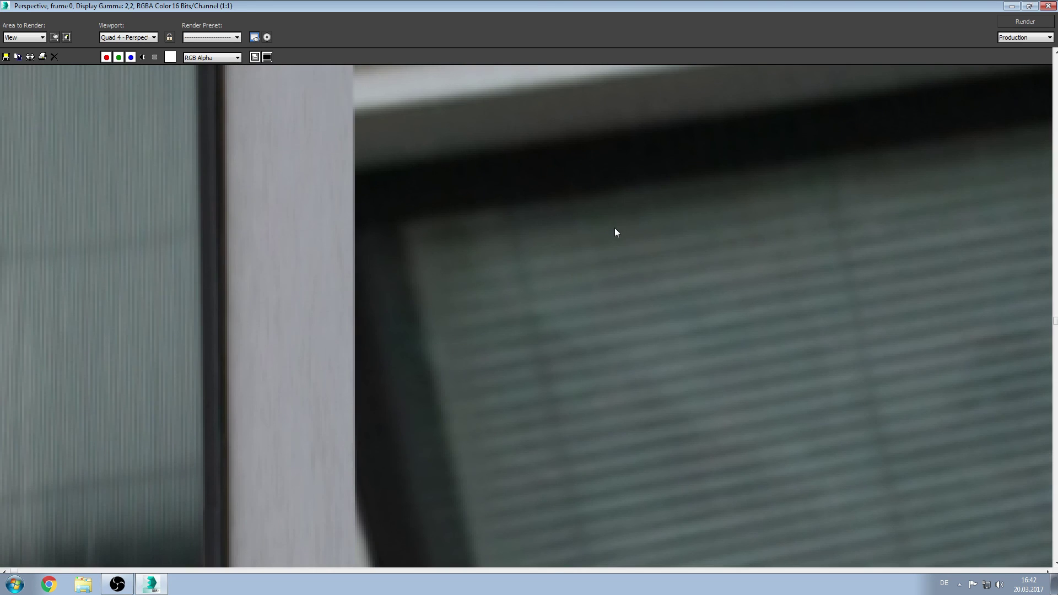
pyautogui.scroll(-4, 615, 227)
pyautogui.hotkey('alt', 'Tab')
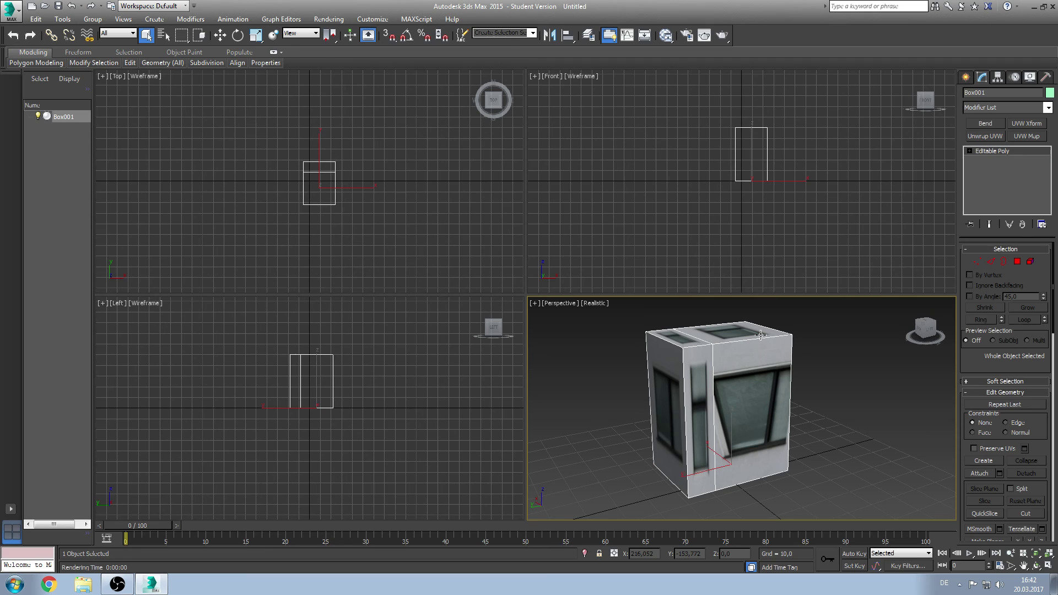